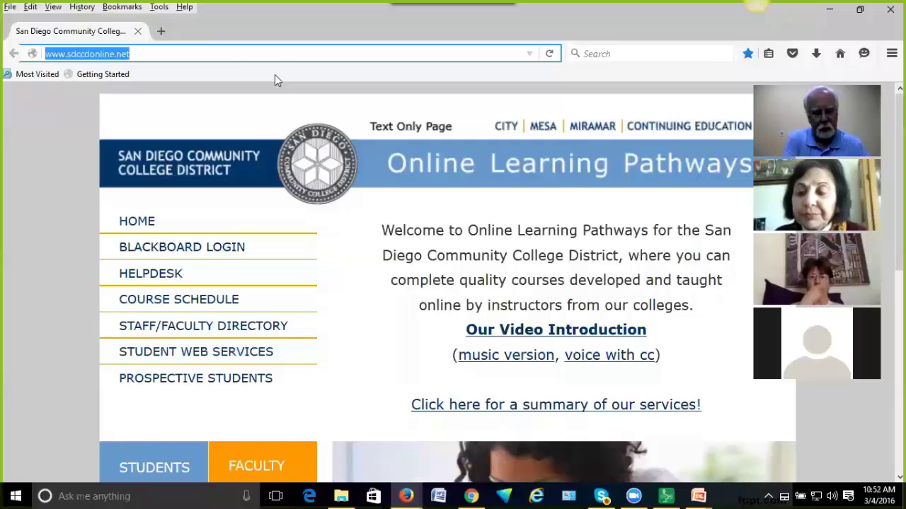
Load camtasia.sdccd.edu in Firefox to bring up the Relay Self-Hosted sign-in page
{"action": "type", "text": "camtasia"}
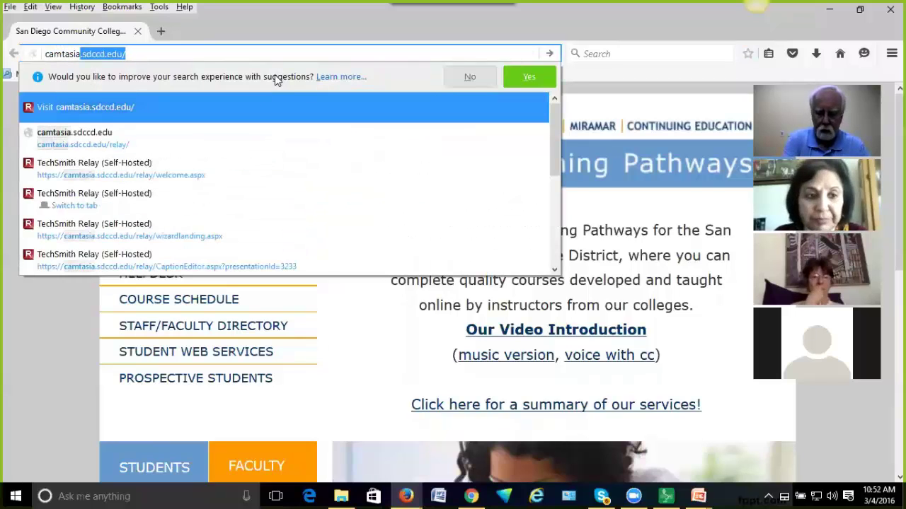
{"action": "type", "text": ".sdccd.ed"}
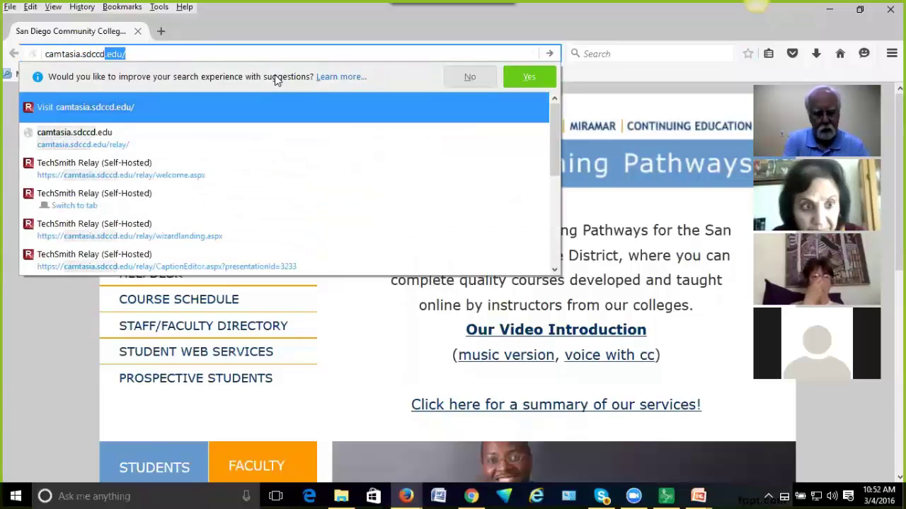
{"action": "type", "text": "u"}
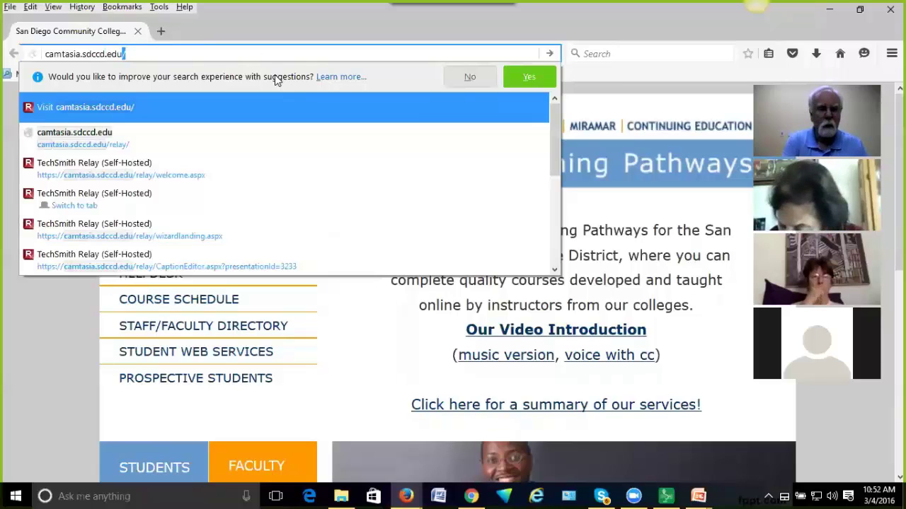
{"action": "key", "text": "Return"}
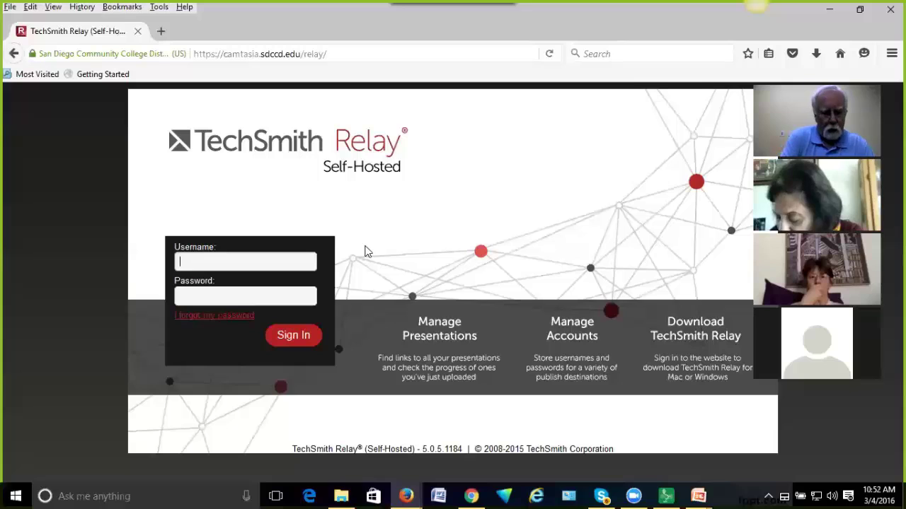
Sign in with the instructor's username and password, then dismiss Firefox's remember-login offer
{"action": "type", "text": "dgiberson"}
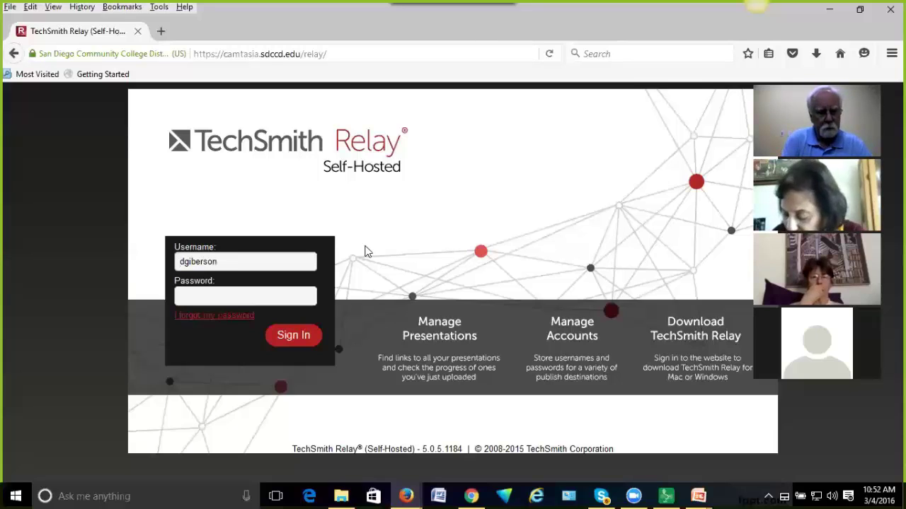
{"action": "key", "text": "Tab"}
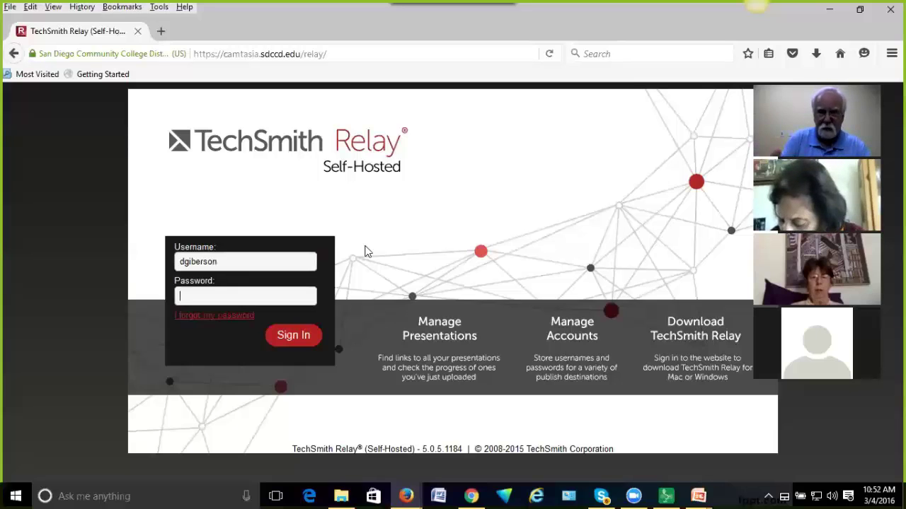
{"action": "type", "text": "••••••"}
{"action": "key", "text": "Return"}
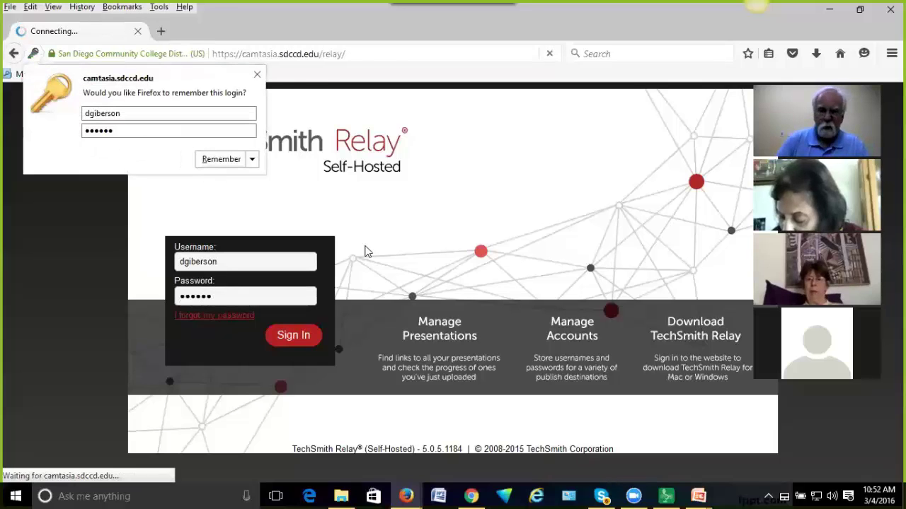
{"action": "left_click", "coordinate": [253, 75]}
Choose Client Downloads from the Client Downloads menu in the top bar
{"action": "mouse_move", "coordinate": [381, 143]}
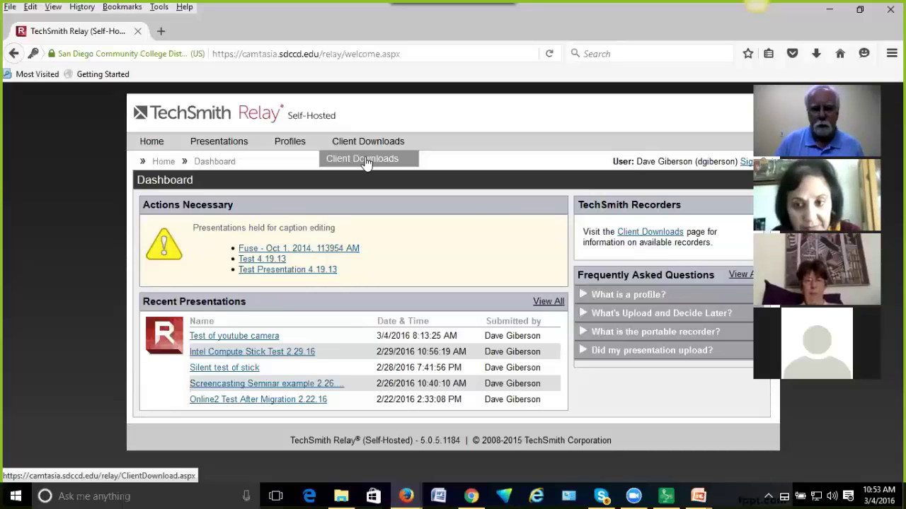
{"action": "left_click", "coordinate": [366, 160]}
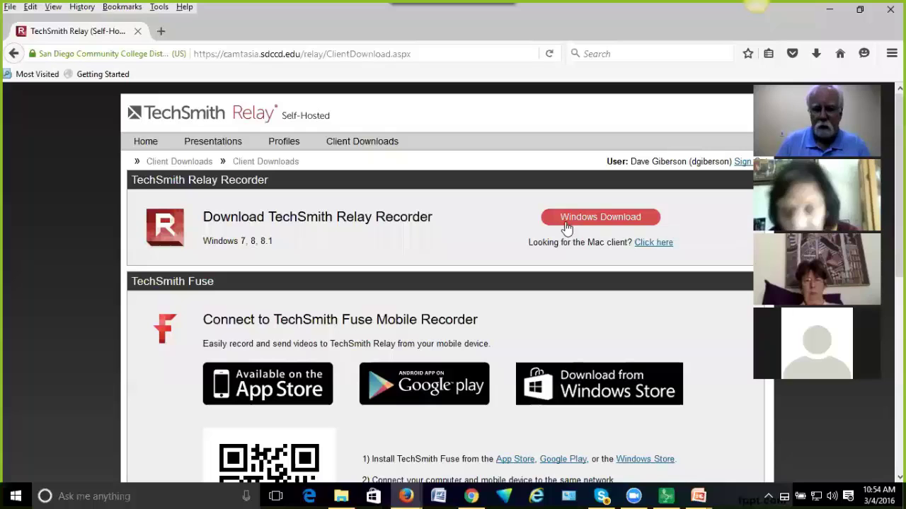
Look over the Client Downloads page and request the Windows Download of WinTechSmithRecorder.exe (20.1 MB)
{"action": "scroll", "coordinate": [566, 227], "scroll_direction": "down", "scroll_amount": 4}
{"action": "scroll", "coordinate": [562, 227], "scroll_direction": "down", "scroll_amount": 2}
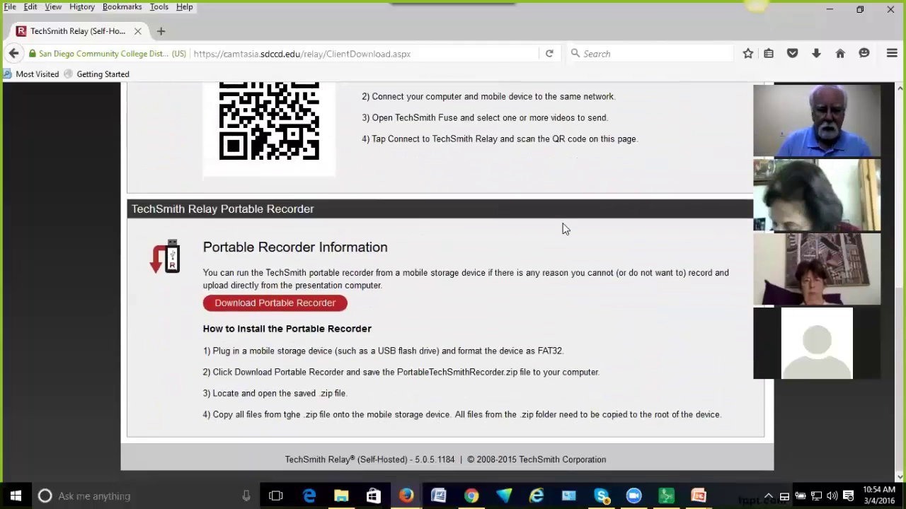
{"action": "scroll", "coordinate": [561, 226], "scroll_direction": "up", "scroll_amount": 6}
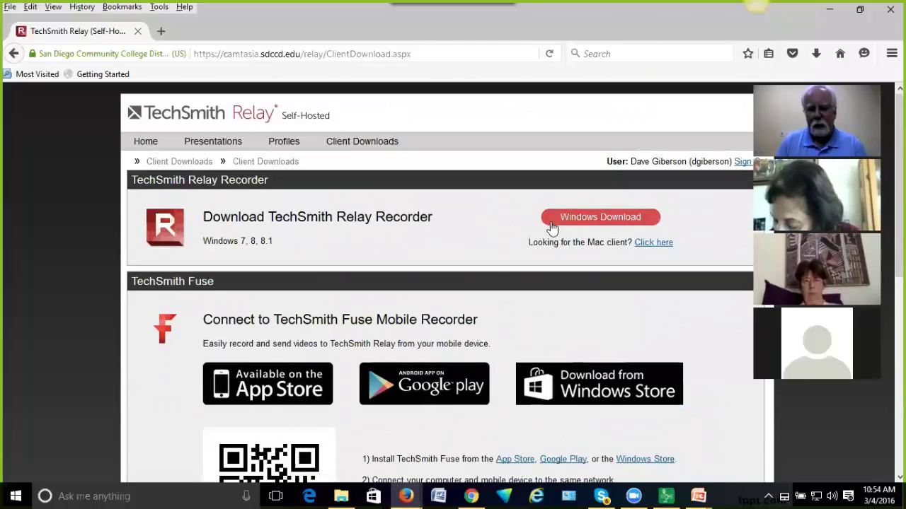
{"action": "left_click", "coordinate": [588, 218]}
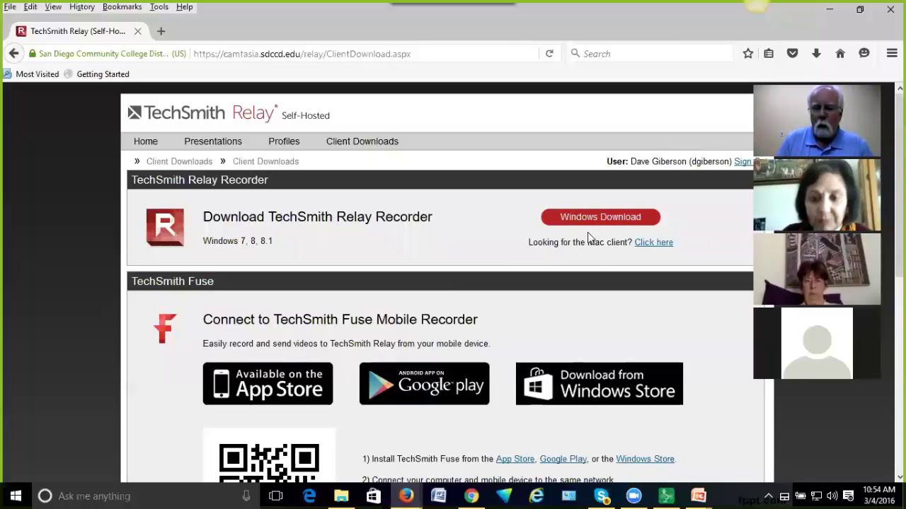
{"action": "left_click", "coordinate": [611, 226]}
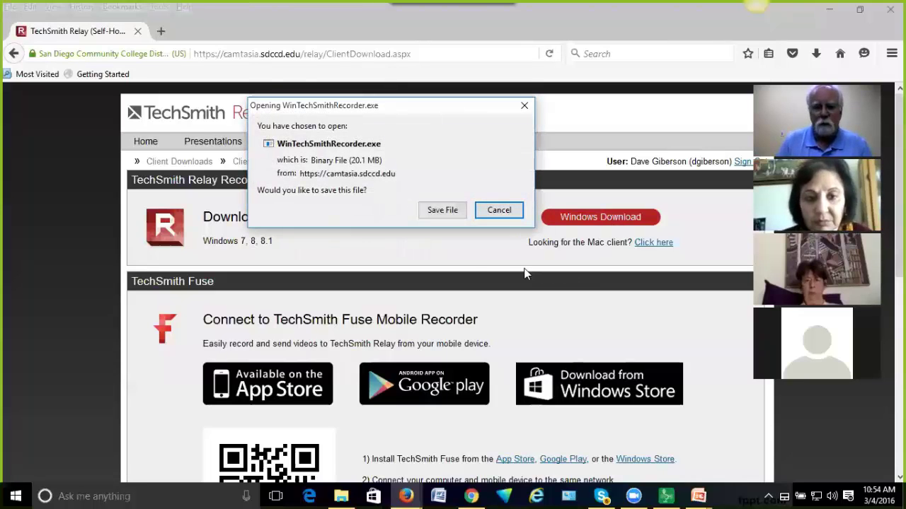
Save WinTechSmithRecorder.exe to the Downloads folder, confirming Yes to overwrite the existing copy
{"action": "left_click", "coordinate": [443, 210]}
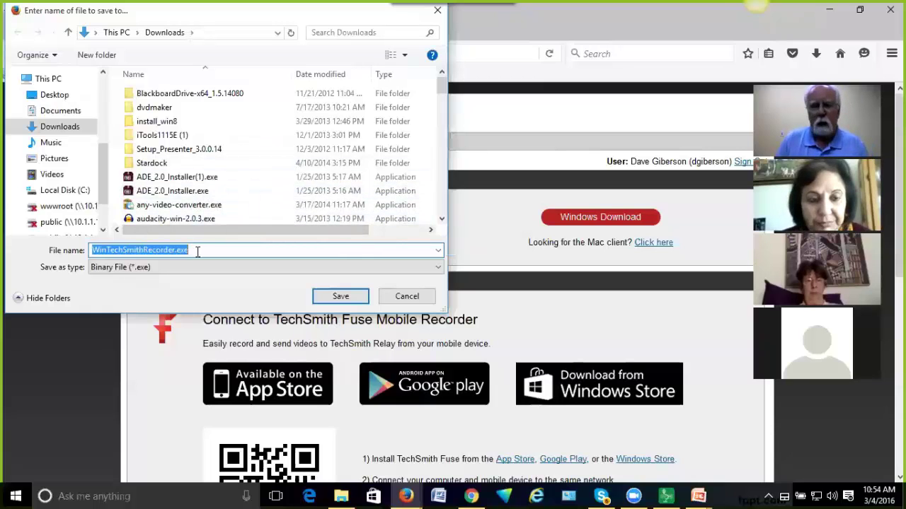
{"action": "left_click", "coordinate": [342, 297]}
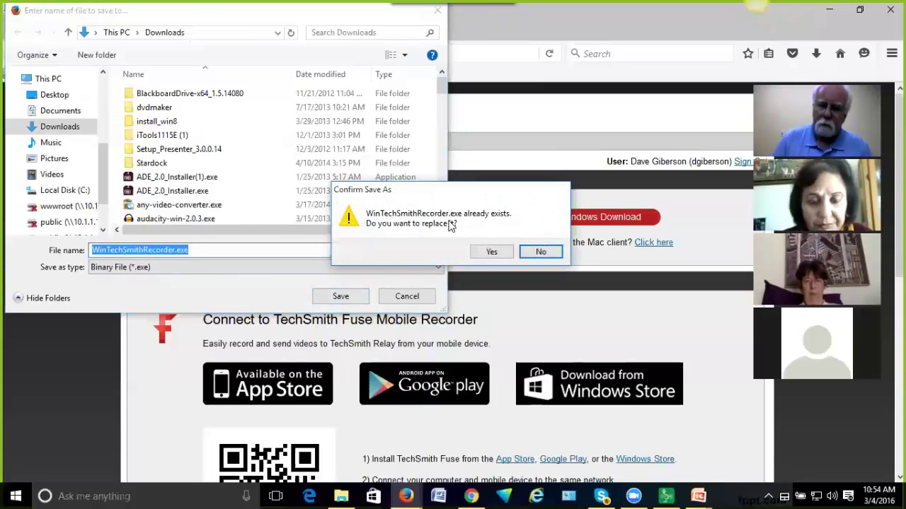
{"action": "left_click", "coordinate": [542, 253]}
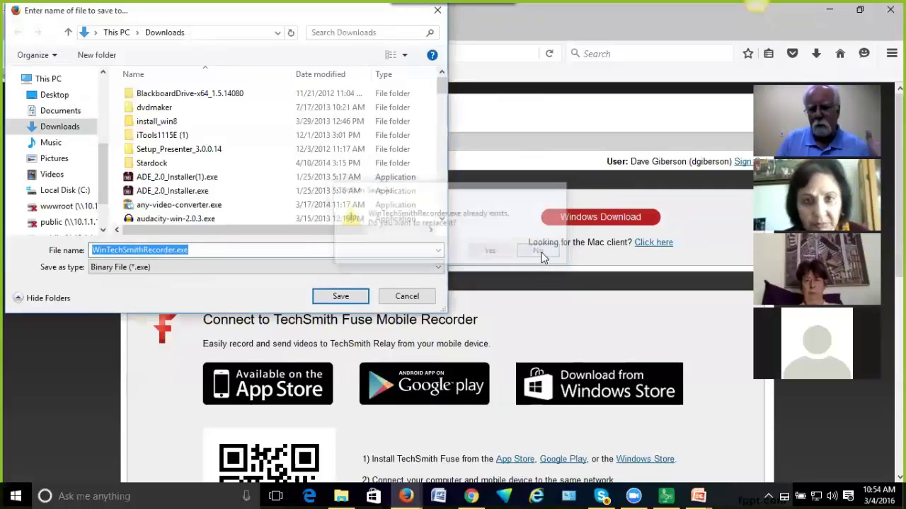
{"action": "left_click", "coordinate": [344, 295]}
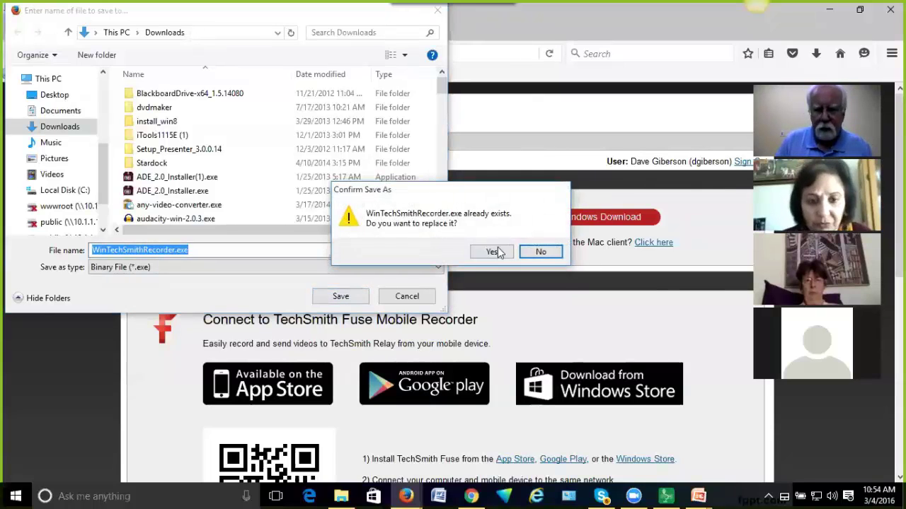
{"action": "left_click", "coordinate": [493, 252]}
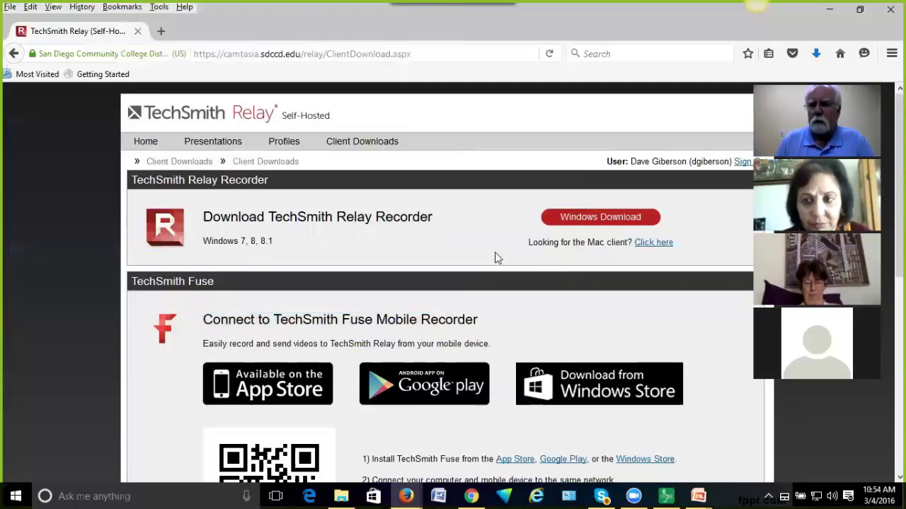
Launch WinTechSmithRecorder.exe from Firefox's recent downloads list
{"action": "left_click", "coordinate": [817, 54]}
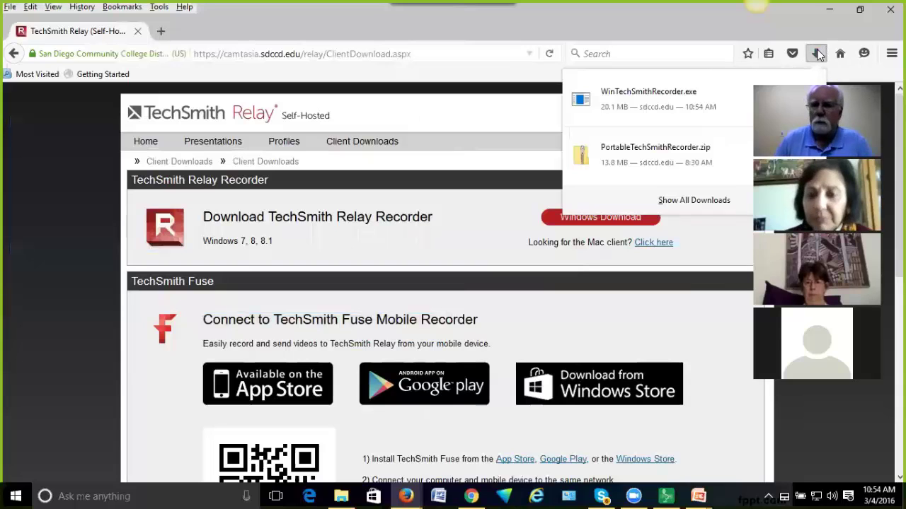
{"action": "left_click", "coordinate": [642, 101]}
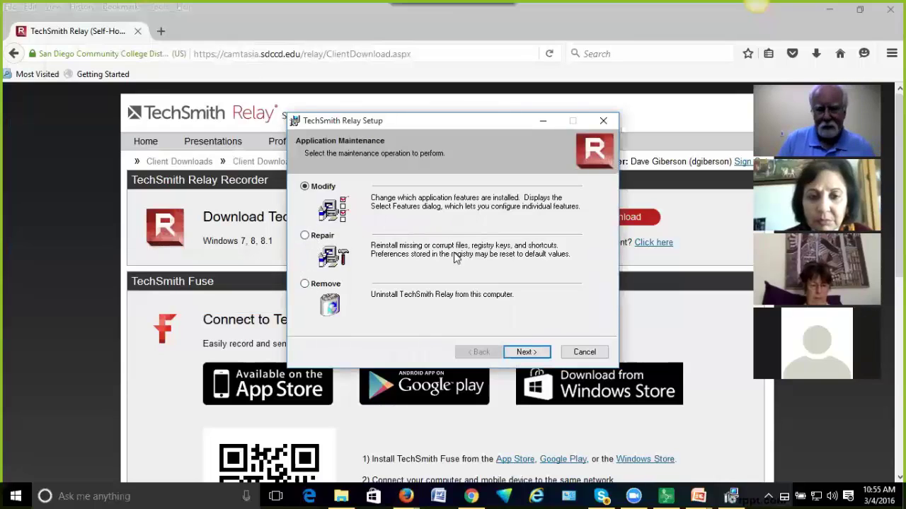
Choose Repair in the Application Maintenance options and start repairing the Relay installation
{"action": "left_click", "coordinate": [305, 236]}
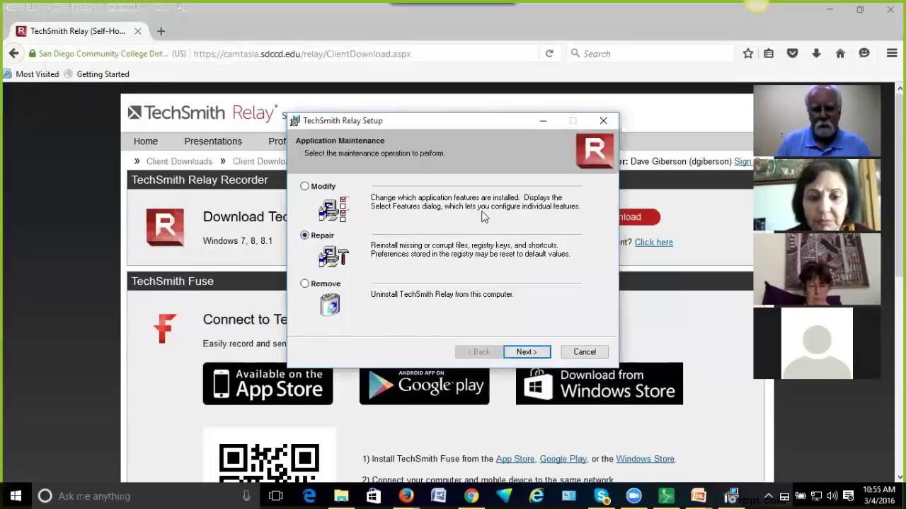
{"action": "left_click", "coordinate": [527, 352]}
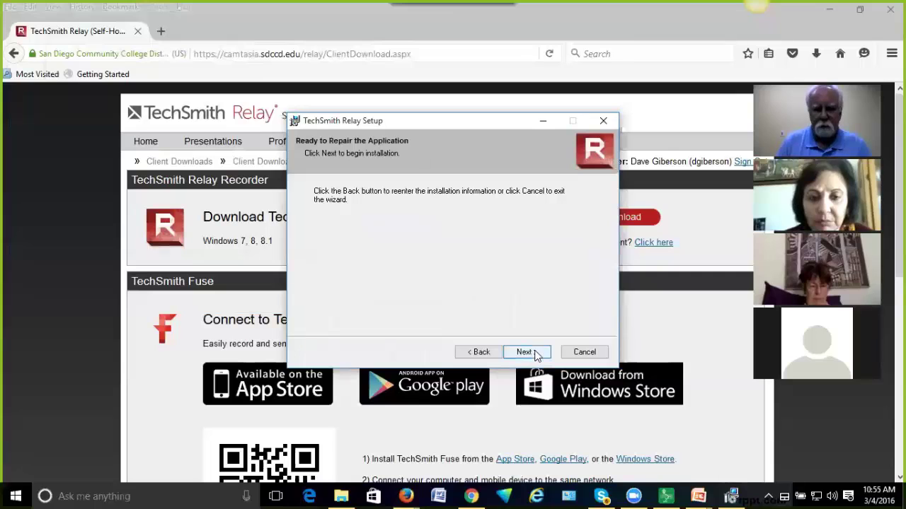
{"action": "left_click", "coordinate": [536, 354]}
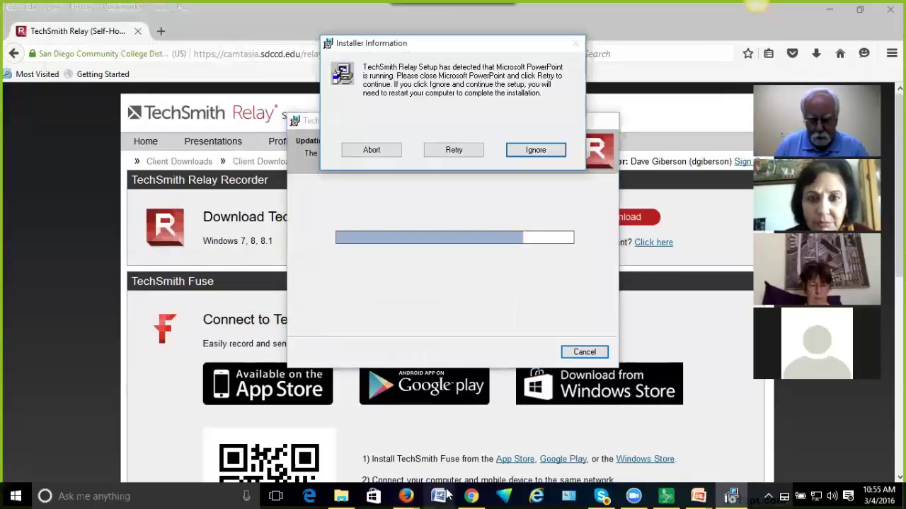
Close the PowerPoint windows, then Retry and finally Ignore the PowerPoint-running warning to finish installing
{"action": "left_click", "coordinate": [699, 496]}
{"action": "right_click", "coordinate": [698, 496]}
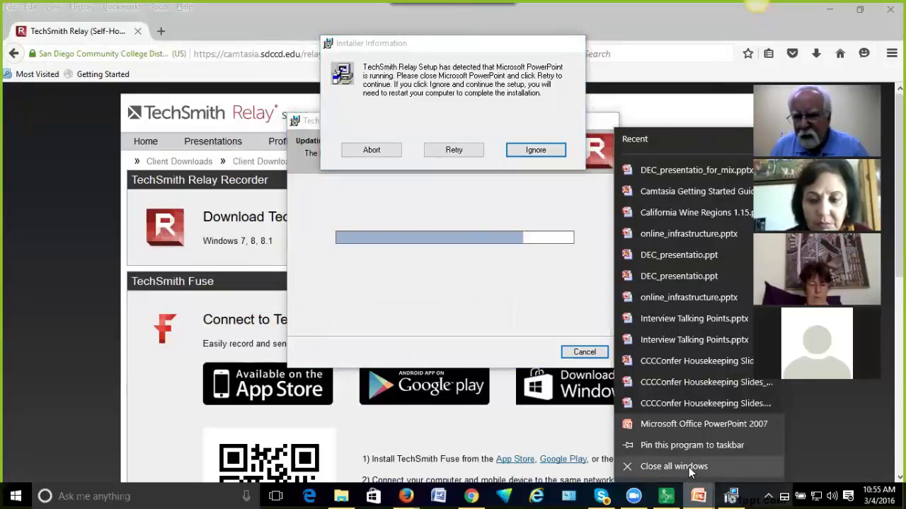
{"action": "left_click", "coordinate": [688, 468]}
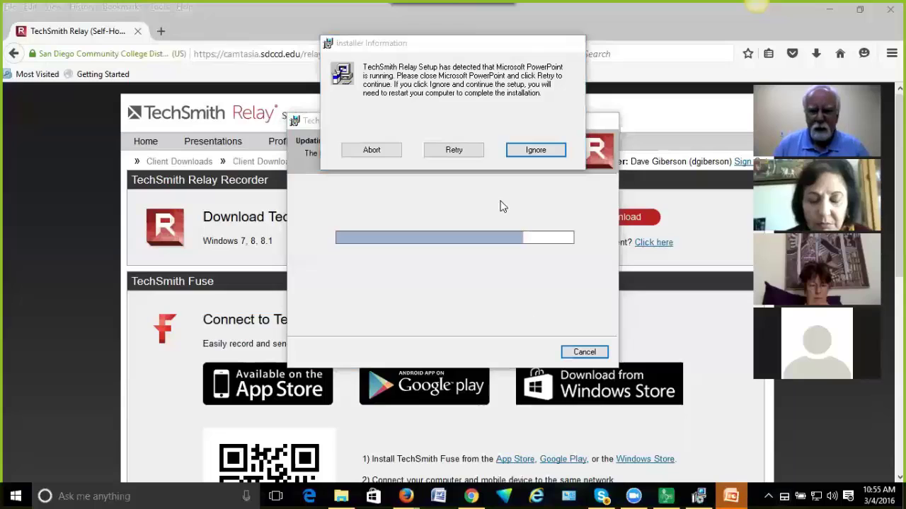
{"action": "left_click", "coordinate": [461, 149]}
{"action": "left_click", "coordinate": [451, 150]}
{"action": "left_click", "coordinate": [455, 150]}
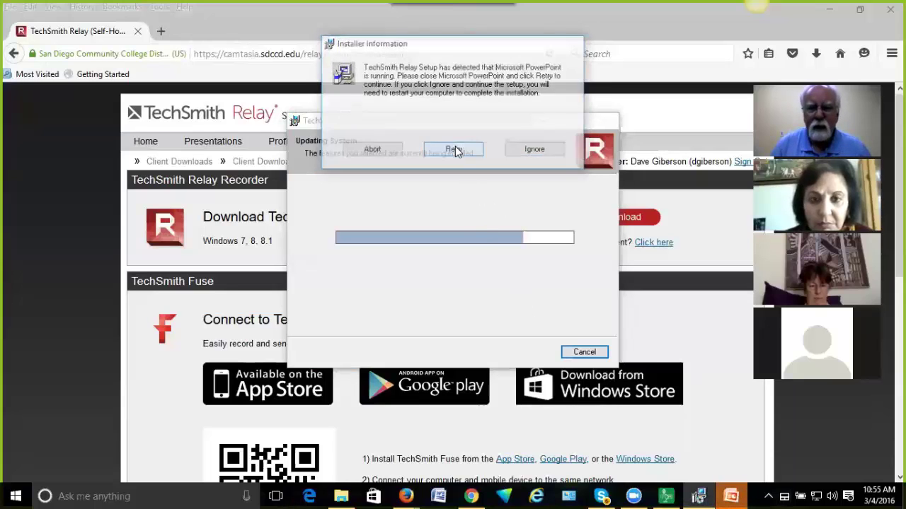
{"action": "left_click", "coordinate": [535, 151]}
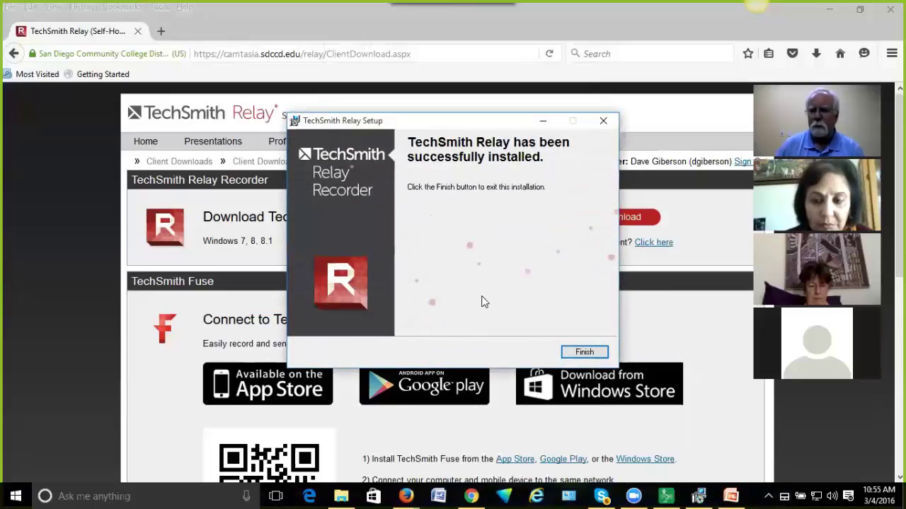
Click Finish in the setup wizard and answer No to restarting the computer
{"action": "left_click", "coordinate": [585, 352]}
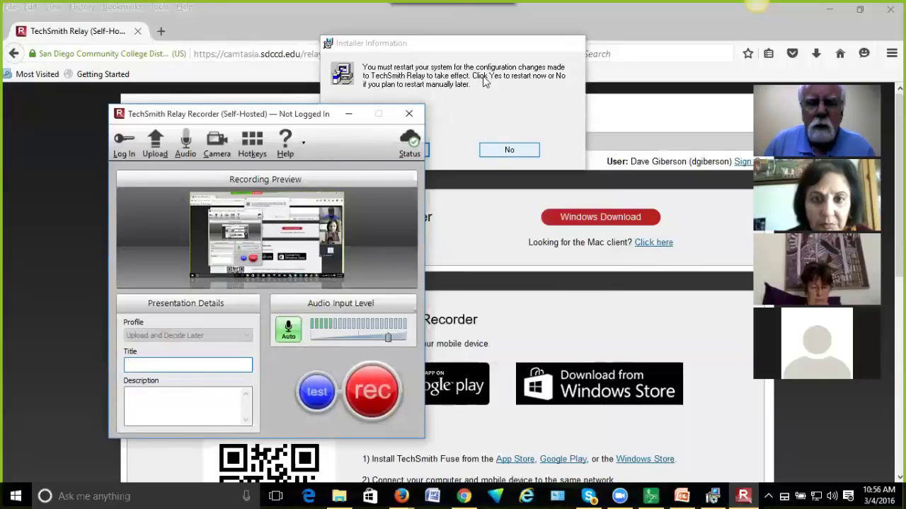
{"action": "left_click", "coordinate": [511, 149]}
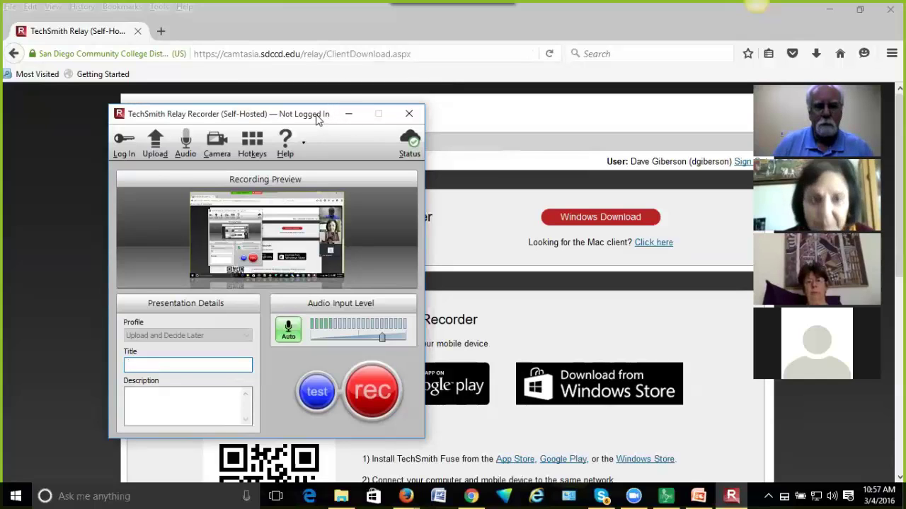
Drag the Relay Recorder window up toward the top of the screen, slightly right
{"action": "left_click_drag", "start_coordinate": [316, 119], "coordinate": [338, 52]}
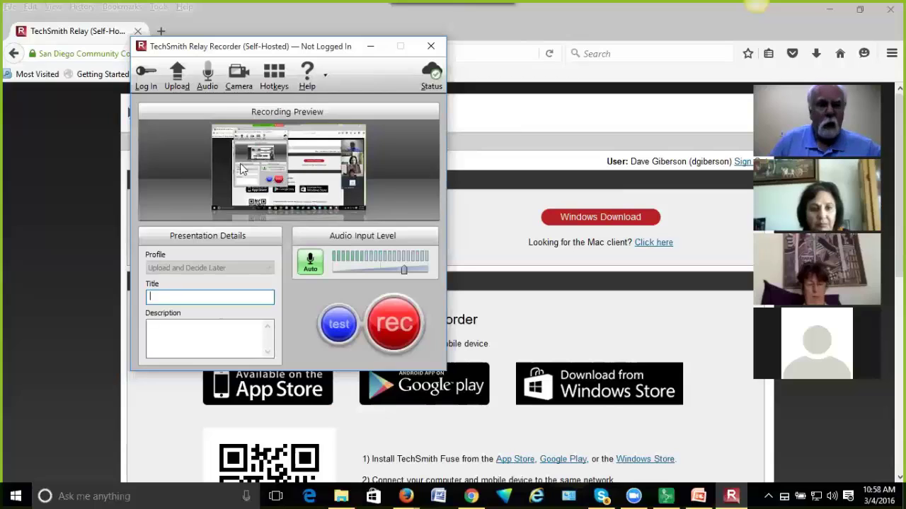
Click Log In on the Relay Recorder toolbar to sign in to the instructor's account
{"action": "left_click", "coordinate": [238, 74]}
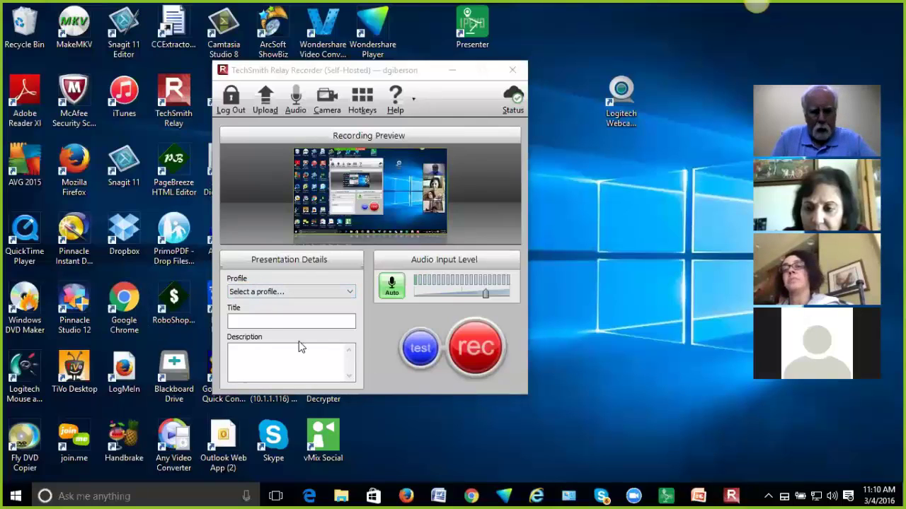
Choose the 'Upload to Your Youtube Account Without Captioning' recording profile from the Profile list
{"action": "left_click", "coordinate": [350, 293]}
{"action": "left_click", "coordinate": [348, 294]}
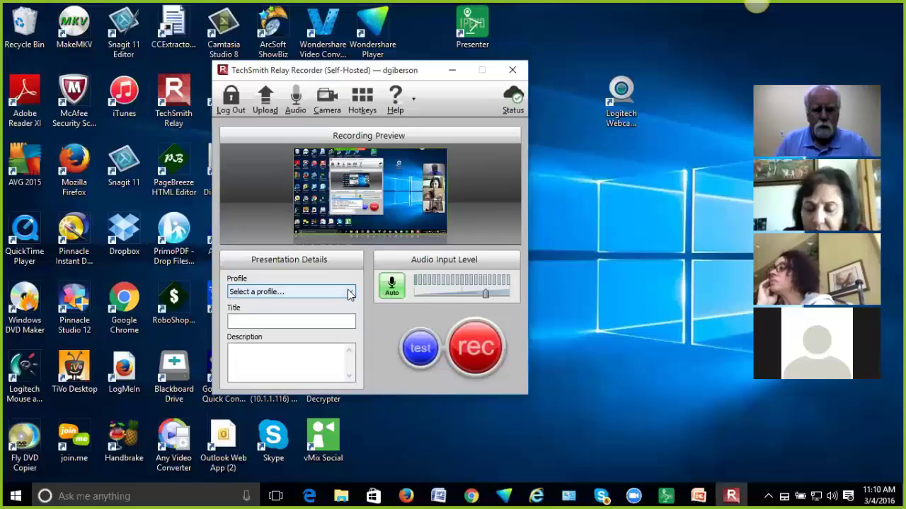
{"action": "left_click", "coordinate": [348, 293]}
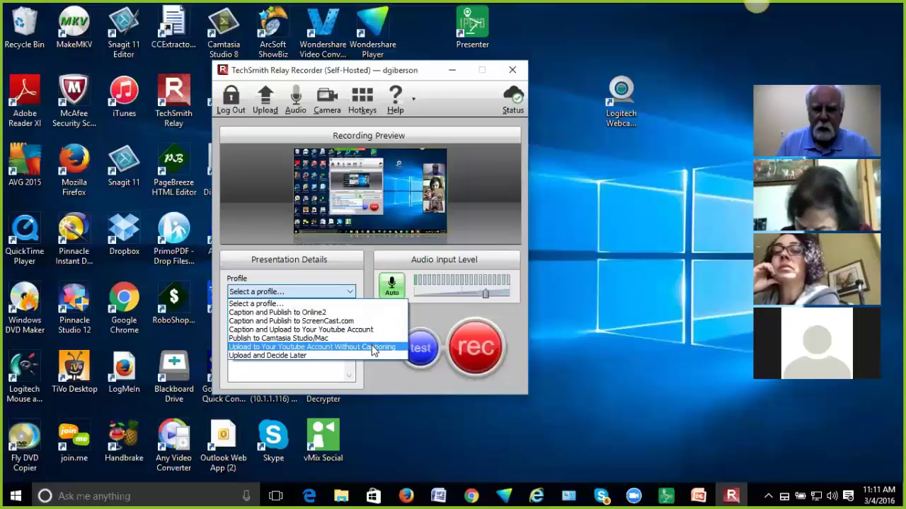
{"action": "left_click", "coordinate": [373, 347]}
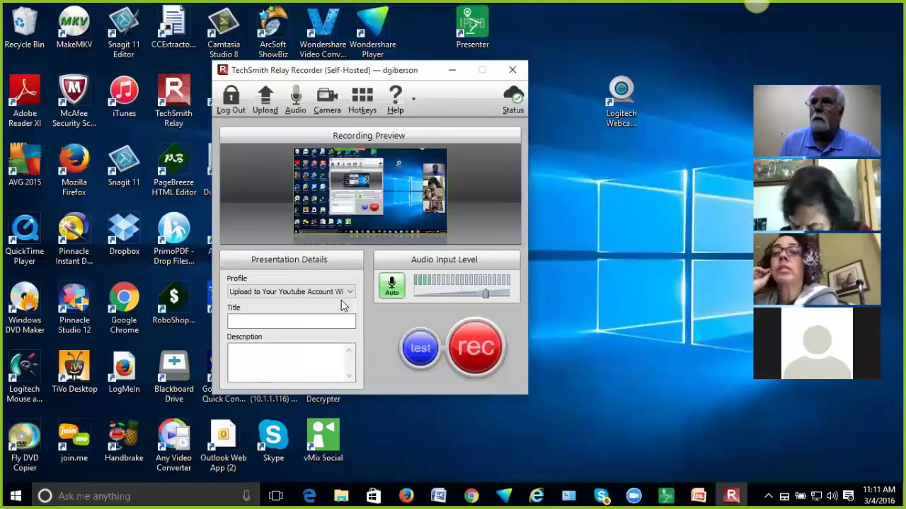
Enter 'DEmo Video Flex 3.4.16' as the recording title, then move to the Description box
{"action": "left_click", "coordinate": [266, 320]}
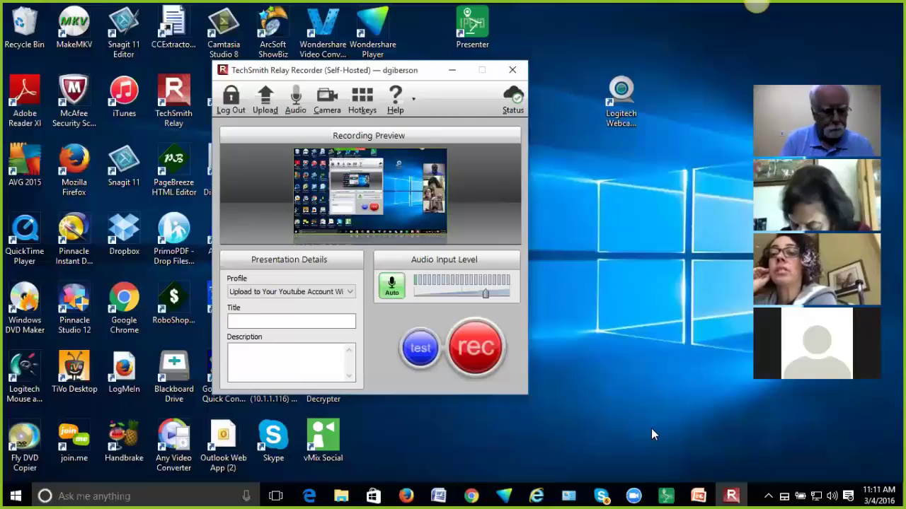
{"action": "type", "text": "DEmo"}
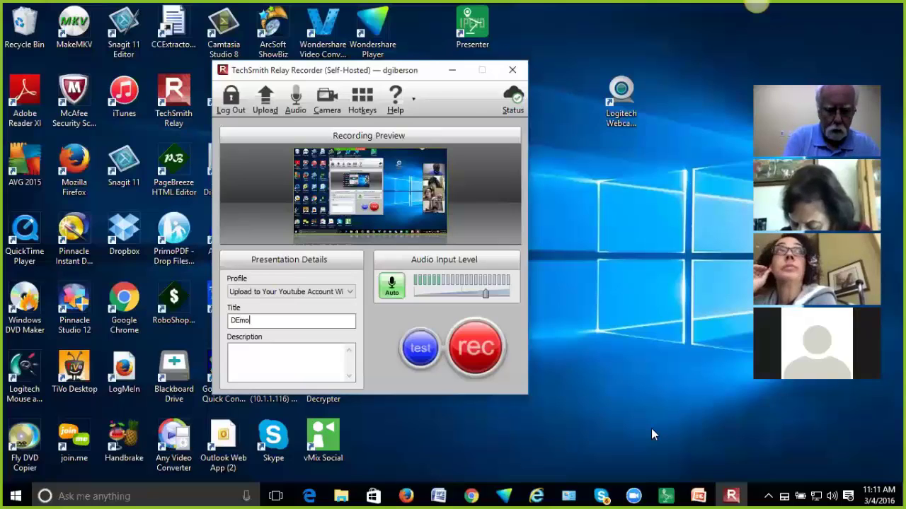
{"action": "type", "text": " Video"}
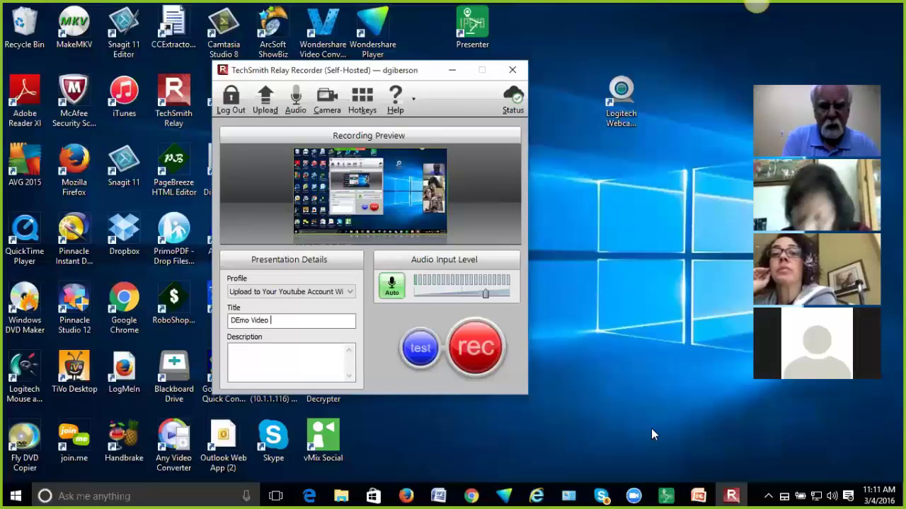
{"action": "type", "text": " Flex "}
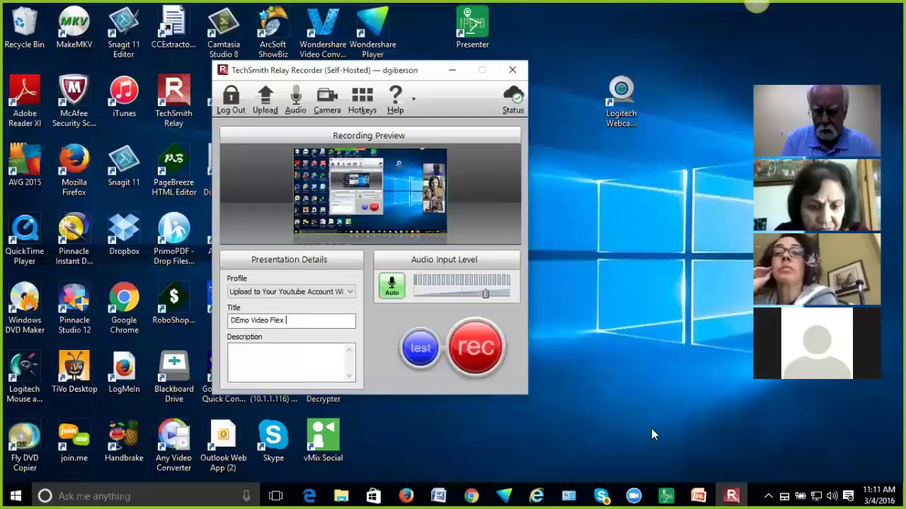
{"action": "type", "text": "3.4.1"}
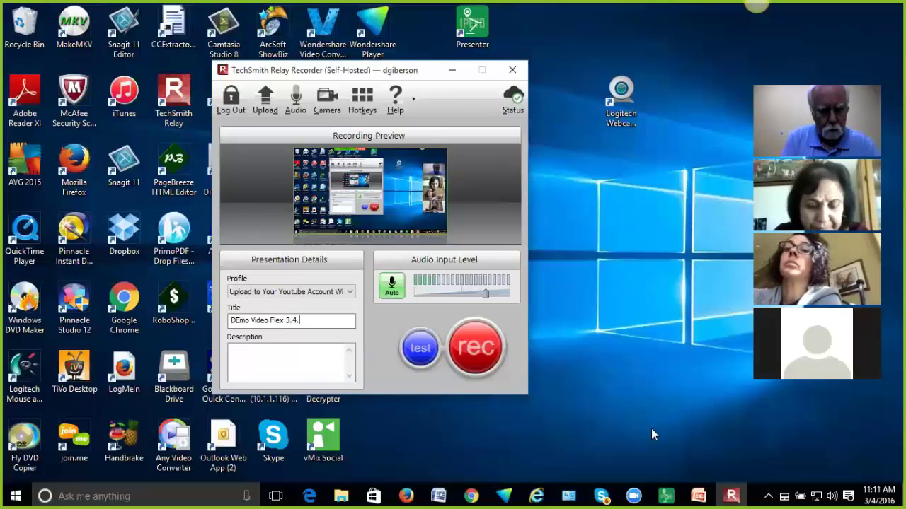
{"action": "type", "text": "6"}
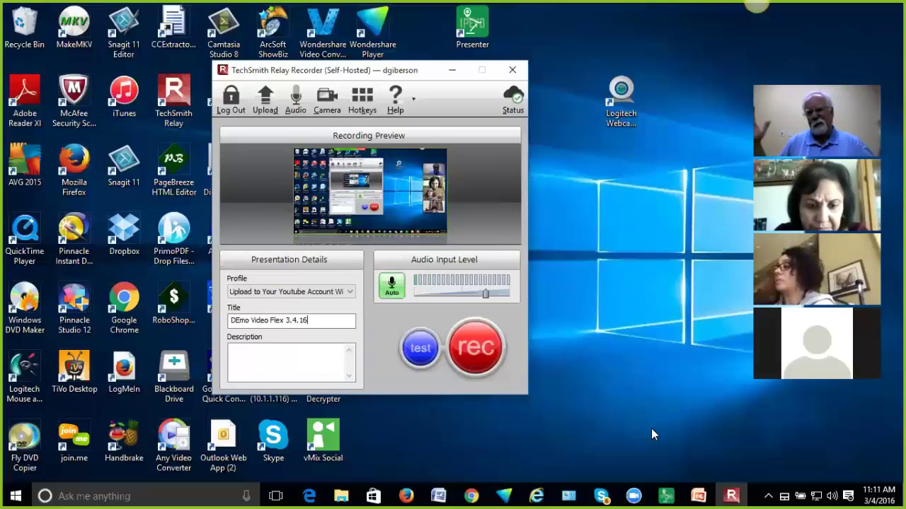
{"action": "left_click", "coordinate": [256, 353]}
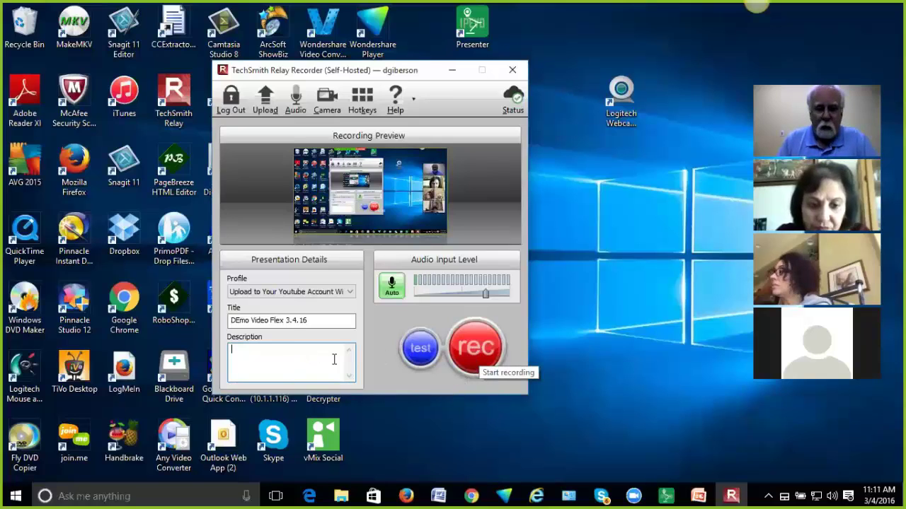
Return to the end of the title and press the red record button to begin capturing
{"action": "key", "text": "Tab"}
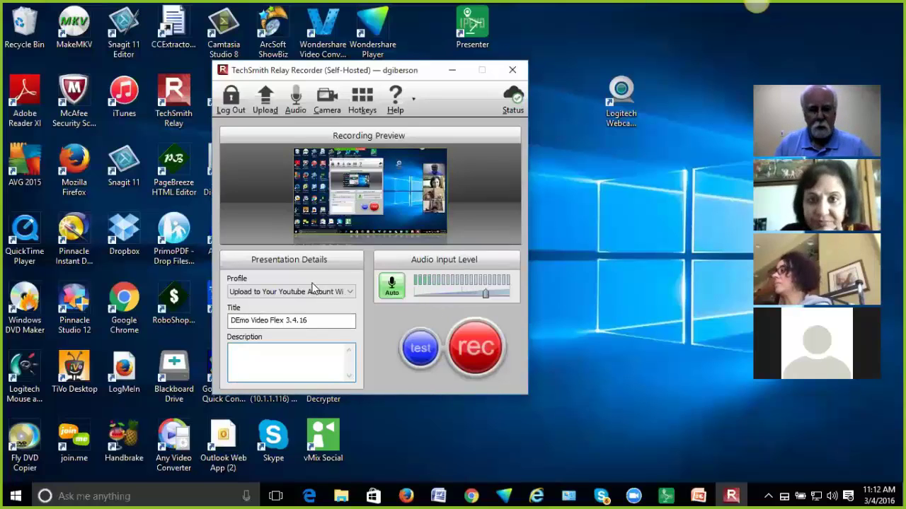
{"action": "left_click", "coordinate": [305, 324]}
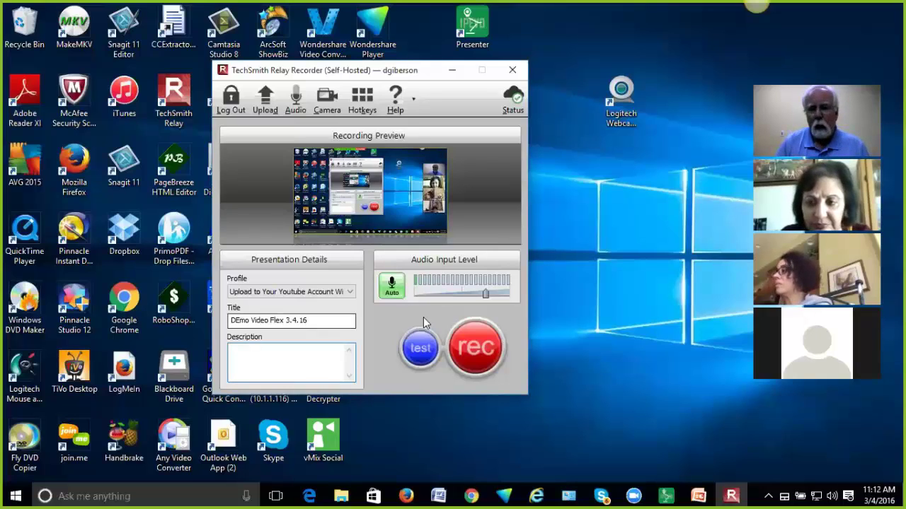
{"action": "left_click", "coordinate": [474, 346]}
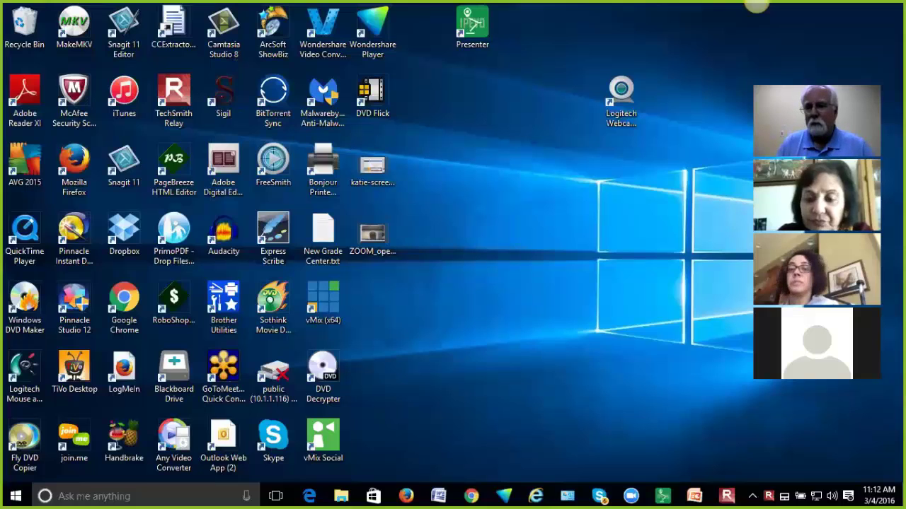
{"action": "left_click", "coordinate": [833, 85]}
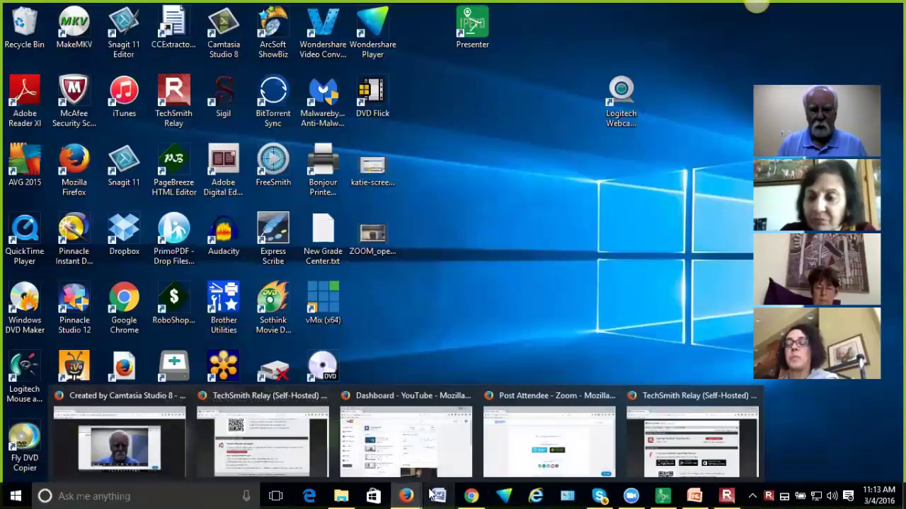
Open a Firefox window on the SDCCD site from the taskbar jump list
{"action": "right_click", "coordinate": [406, 495]}
{"action": "left_click", "coordinate": [406, 427]}
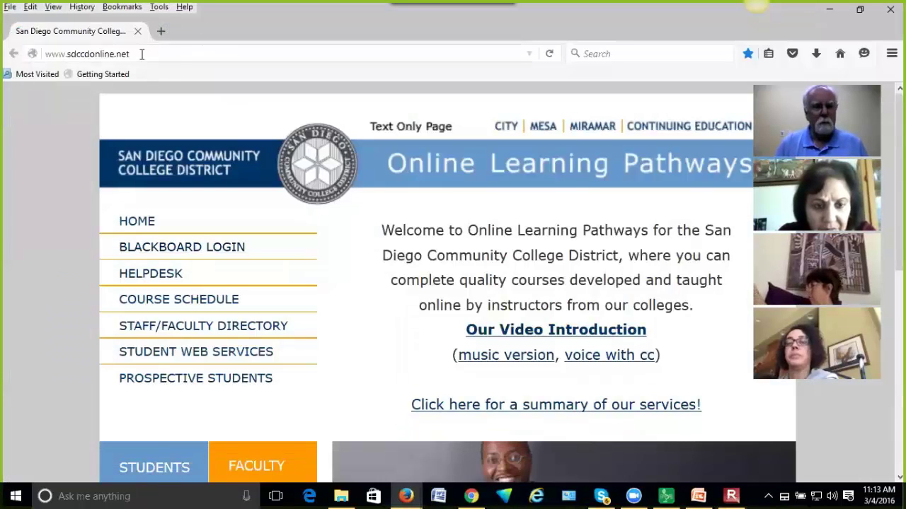
{"action": "left_click", "coordinate": [85, 54]}
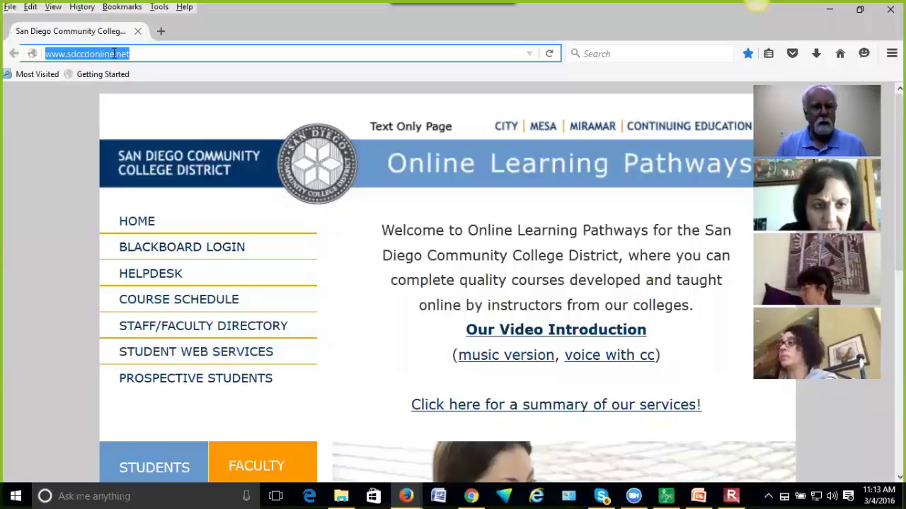
{"action": "left_click", "coordinate": [150, 53]}
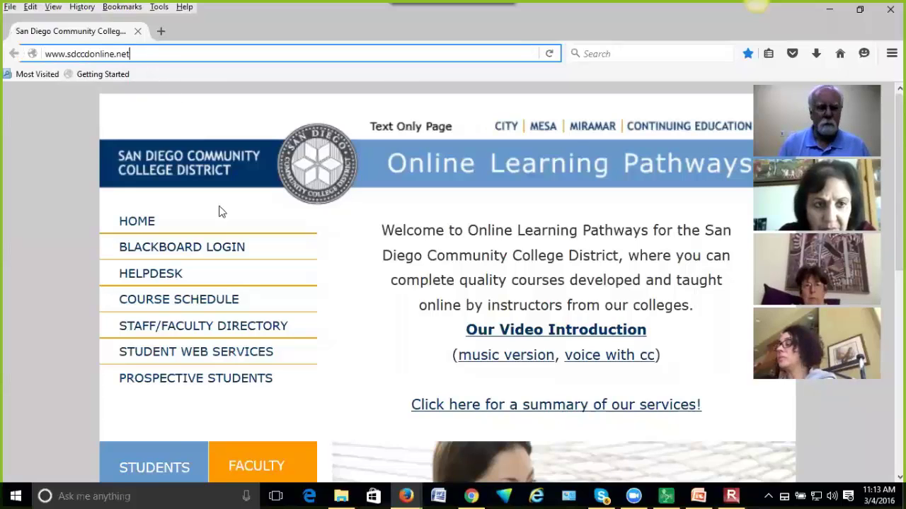
Go to BLACKBOARD LOGIN and sign in using the saved username
{"action": "left_click", "coordinate": [189, 254]}
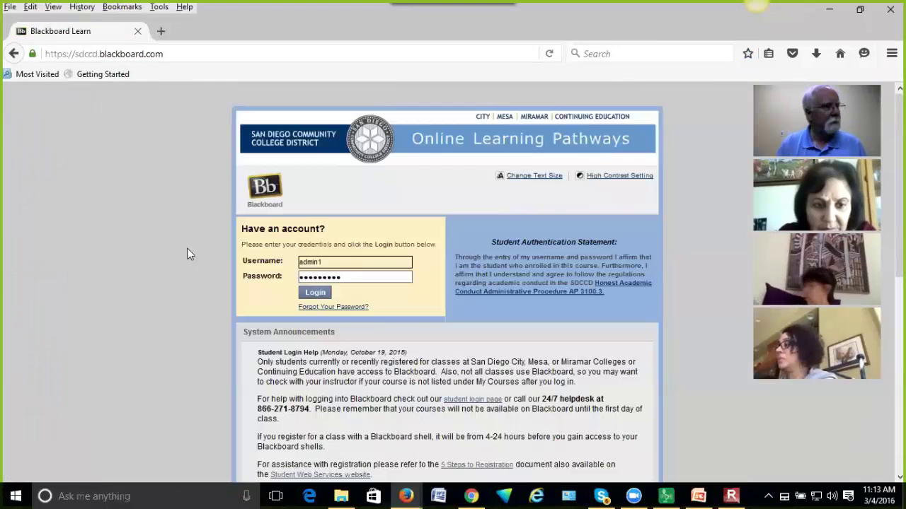
{"action": "double_click", "coordinate": [333, 262]}
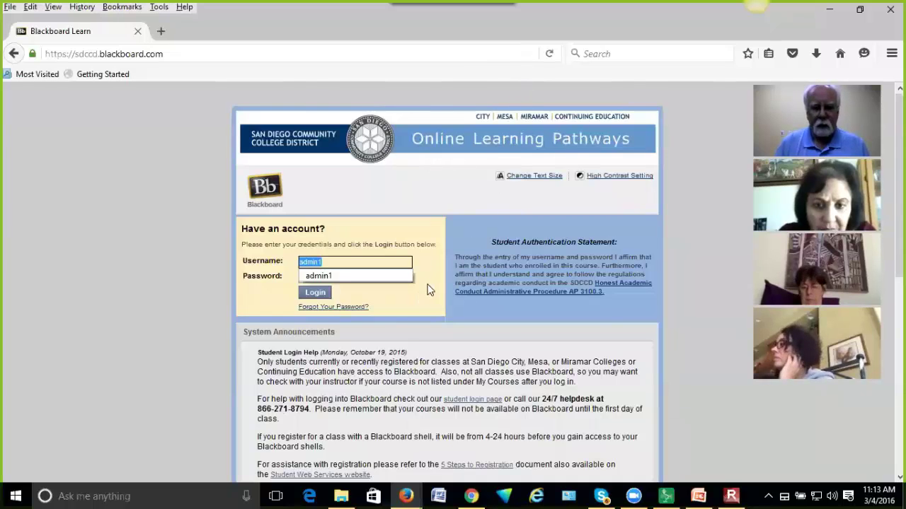
{"action": "left_click", "coordinate": [358, 277]}
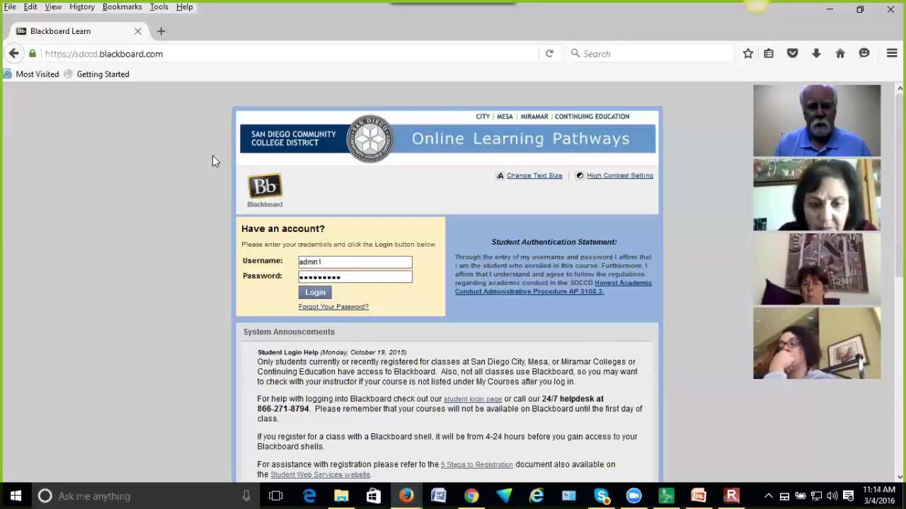
{"action": "left_click", "coordinate": [315, 292]}
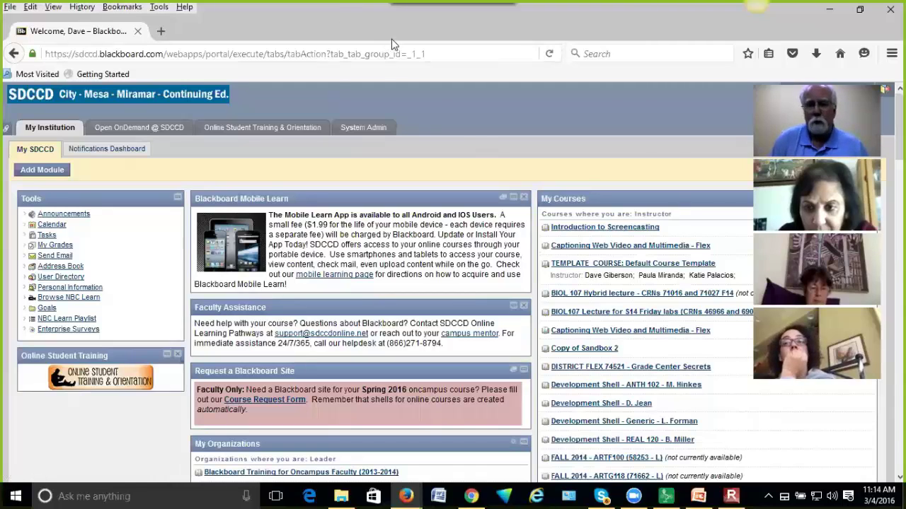
Minimize the Firefox window showing Blackboard's My Institution page
{"action": "left_click", "coordinate": [830, 16]}
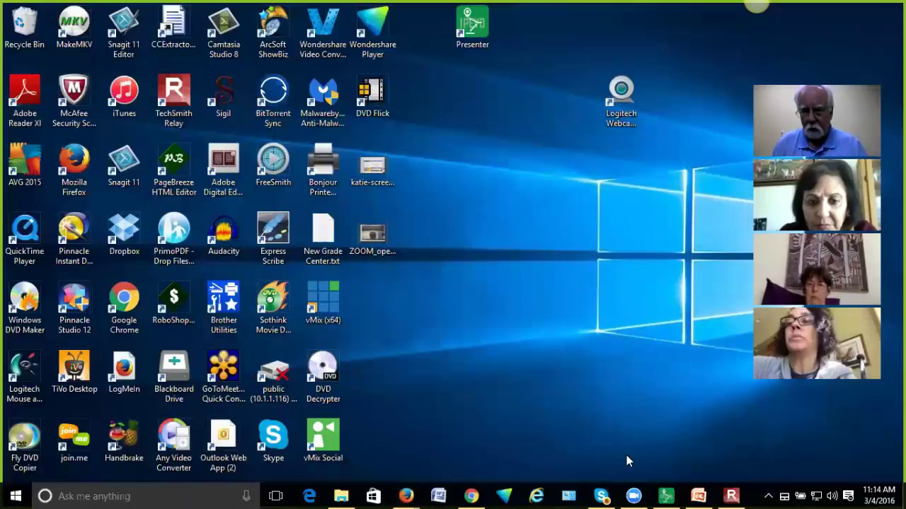
Restore PowerPoint, open DEC_presentatio_for_mix.pptx from Recent Documents, and start its slide show
{"action": "left_click", "coordinate": [697, 496]}
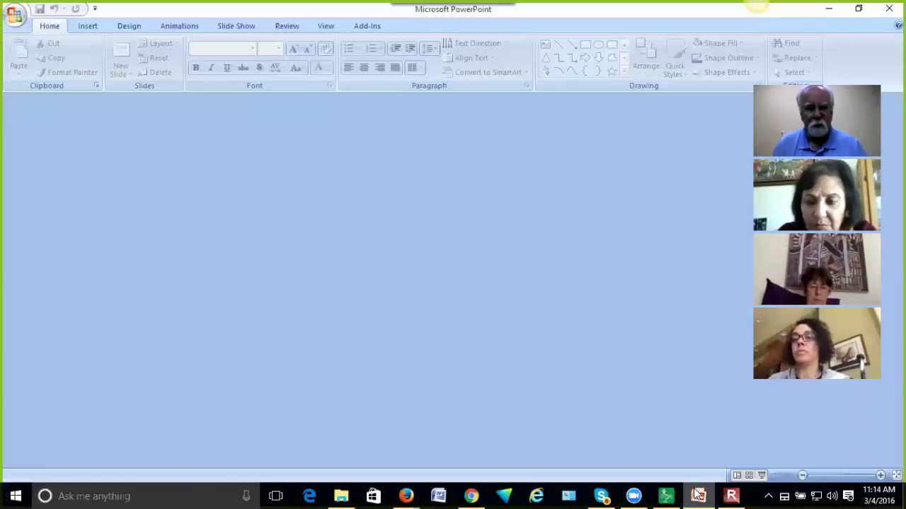
{"action": "left_click", "coordinate": [14, 16]}
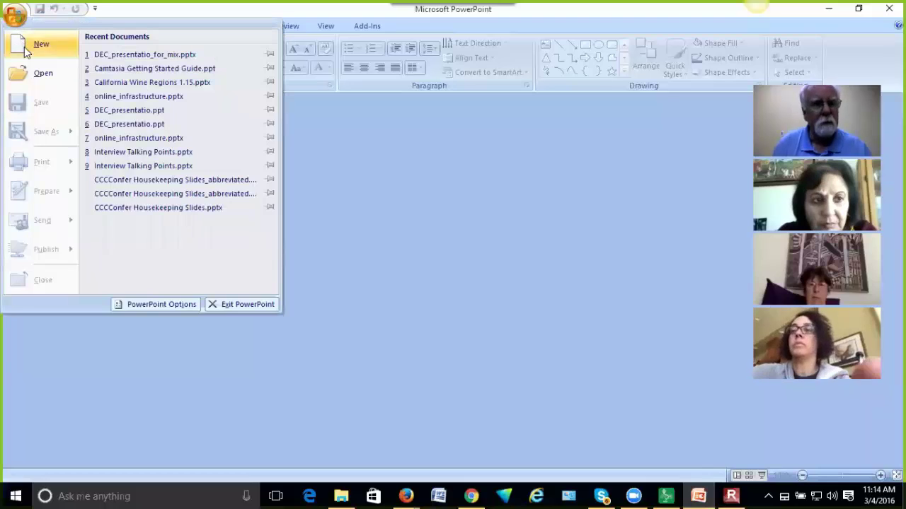
{"action": "left_click", "coordinate": [141, 55]}
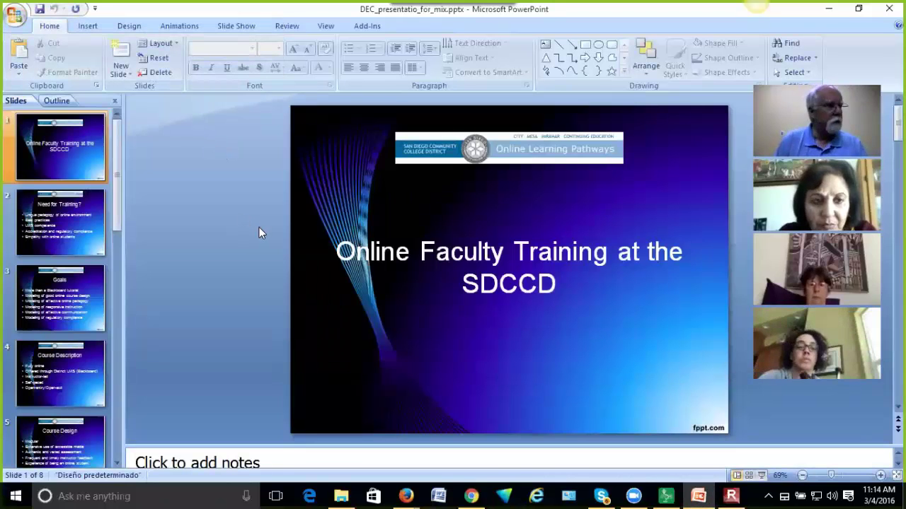
{"action": "left_click", "coordinate": [762, 478]}
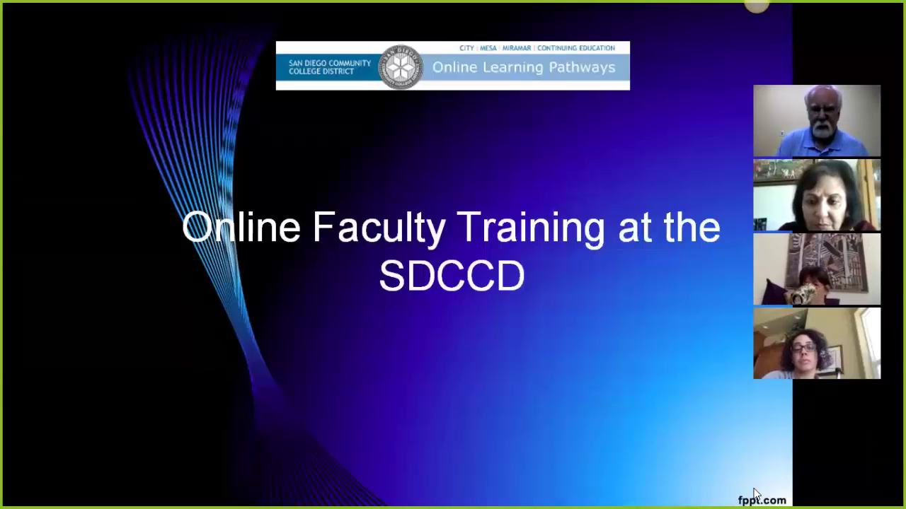
Advance through the Need for Training?, Goals, Course Design and Blackboard slides, then exit the show
{"action": "left_click", "coordinate": [593, 362]}
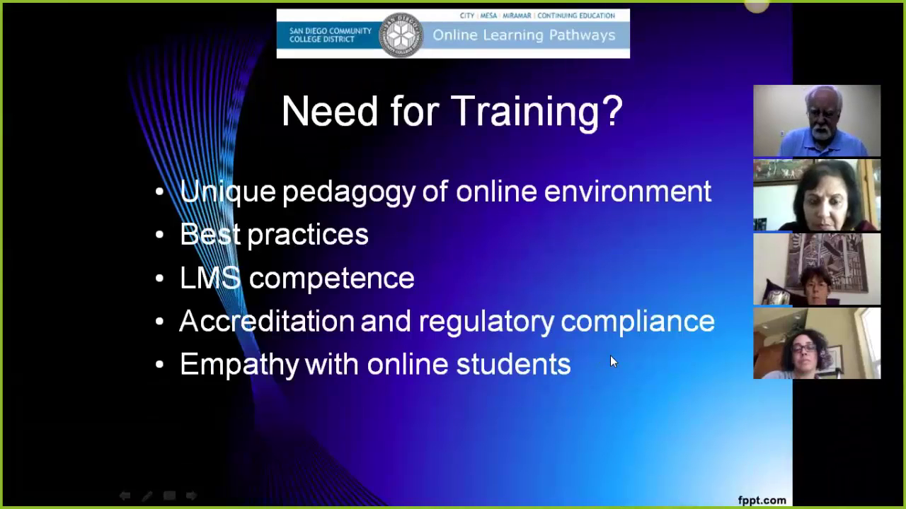
{"action": "left_click", "coordinate": [612, 362]}
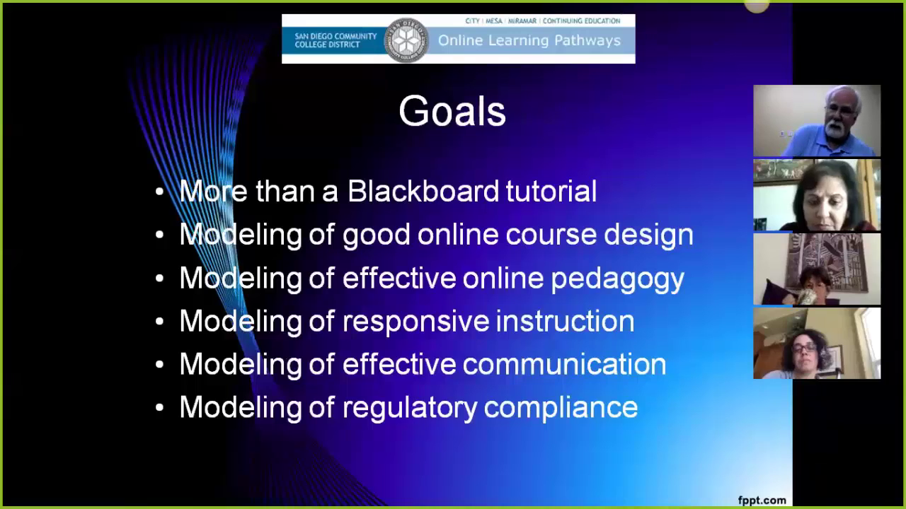
{"action": "key", "text": "Right"}
{"action": "key", "text": "Right"}
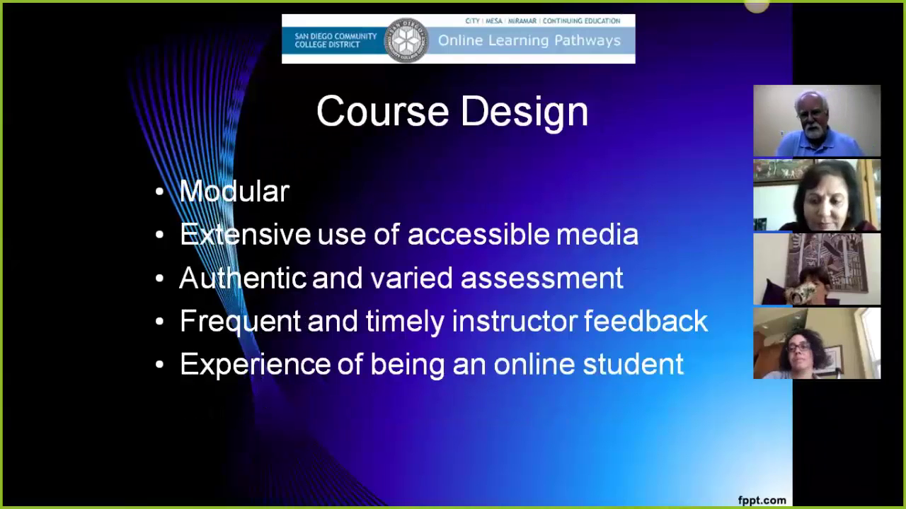
{"action": "key", "text": "Right"}
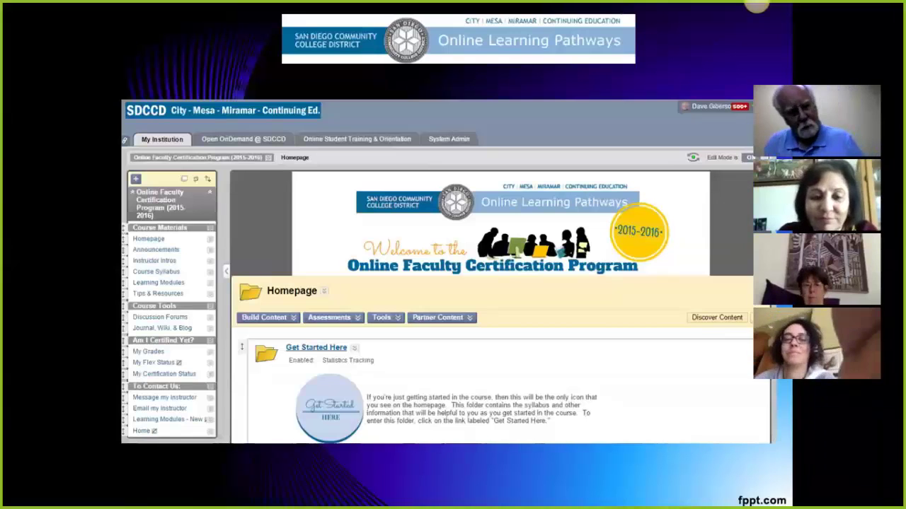
{"action": "key", "text": "Right"}
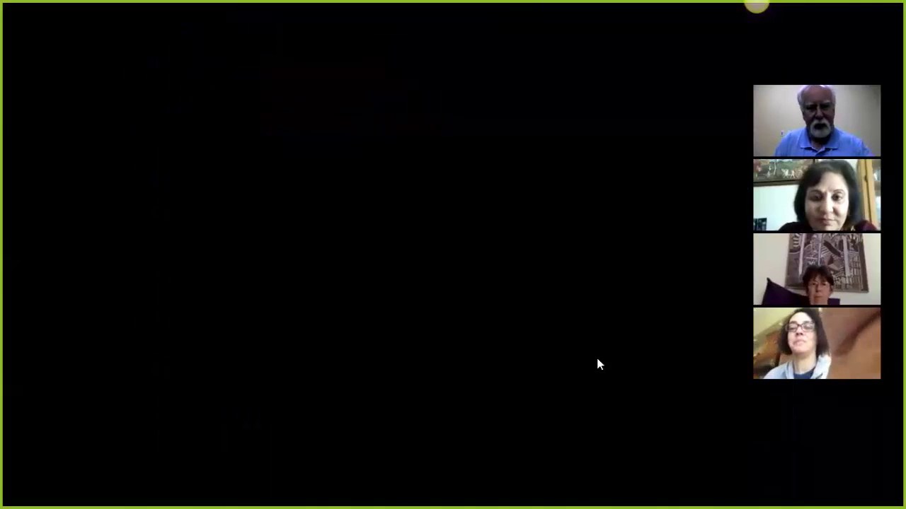
{"action": "left_click", "coordinate": [594, 357]}
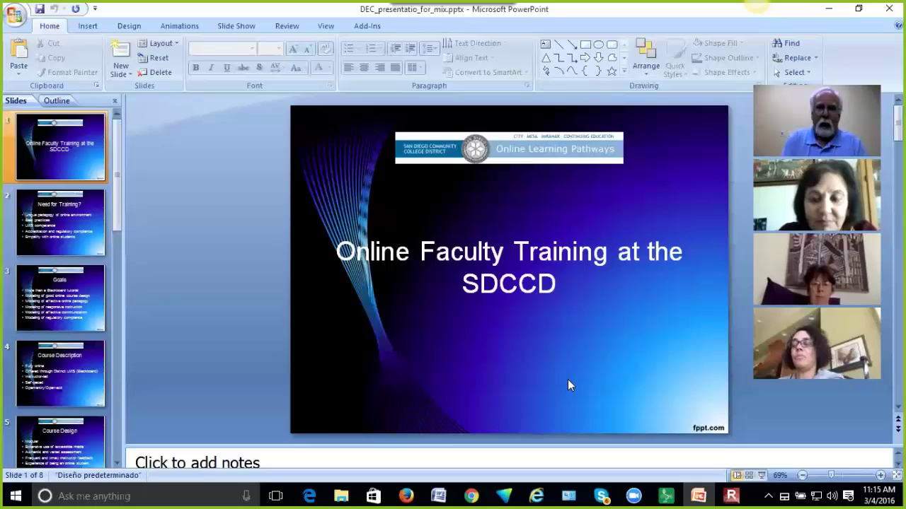
Minimize PowerPoint and restore the Firefox window with the Online Learning Pathways site
{"action": "left_click", "coordinate": [829, 8]}
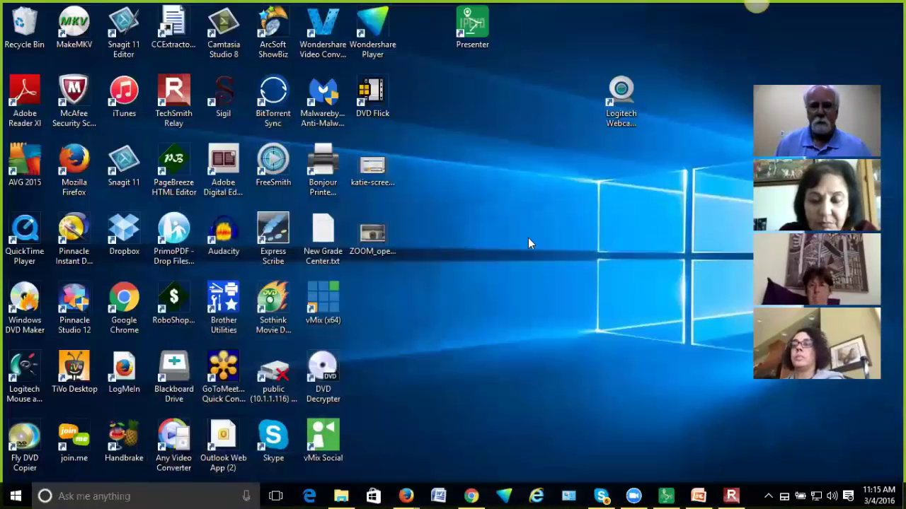
{"action": "right_click", "coordinate": [406, 496]}
{"action": "left_click", "coordinate": [407, 430]}
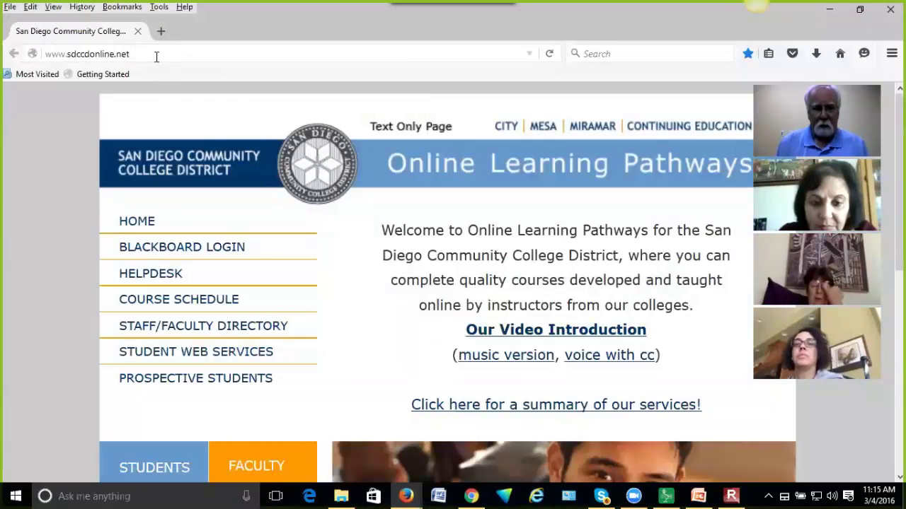
{"action": "left_click", "coordinate": [157, 54]}
{"action": "type", "text": "www."}
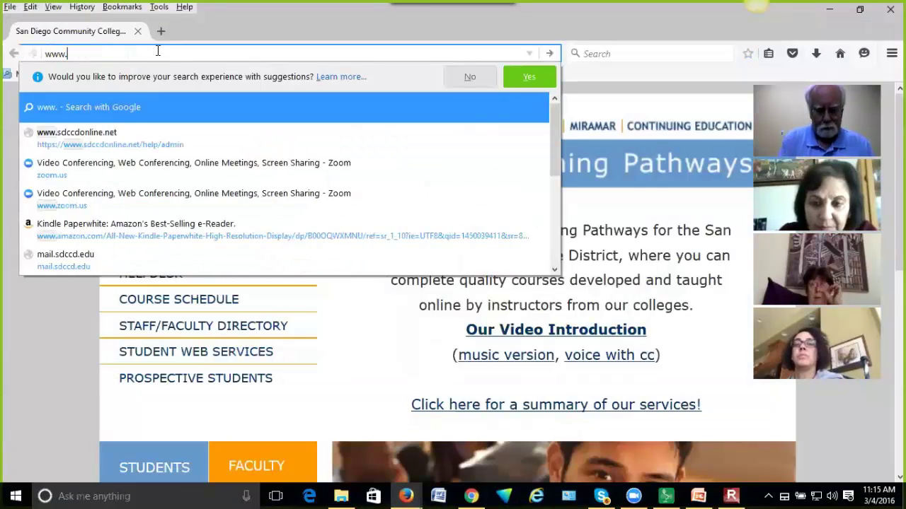
{"action": "type", "text": "cnnn.com"}
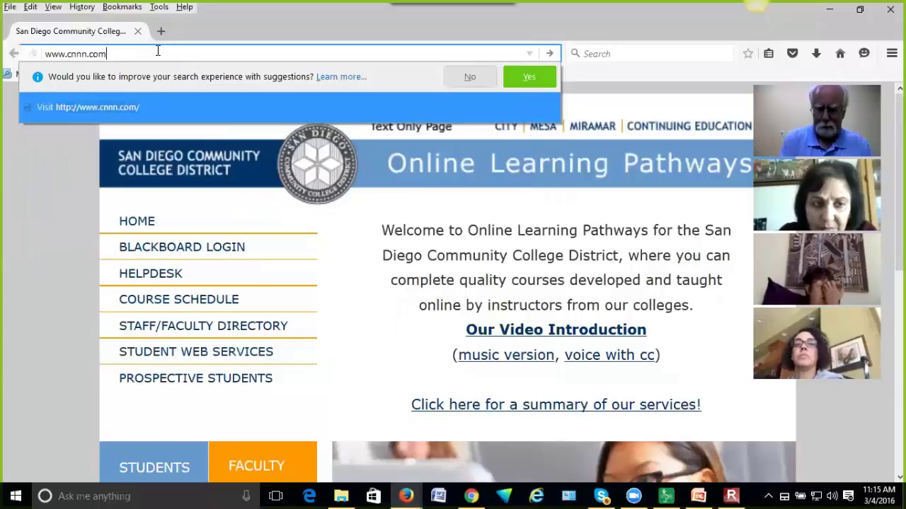
{"action": "key", "text": "Return"}
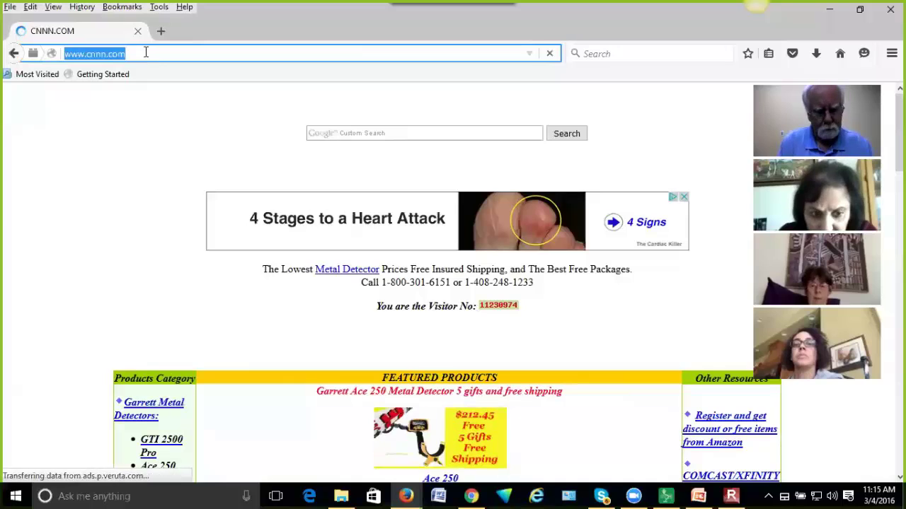
{"action": "type", "text": "www.cnn"}
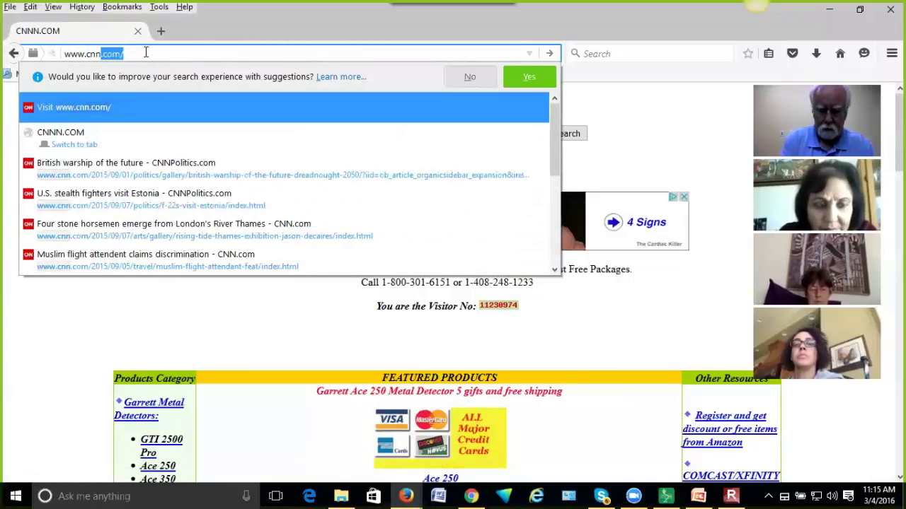
{"action": "type", "text": ".com"}
{"action": "key", "text": "Return"}
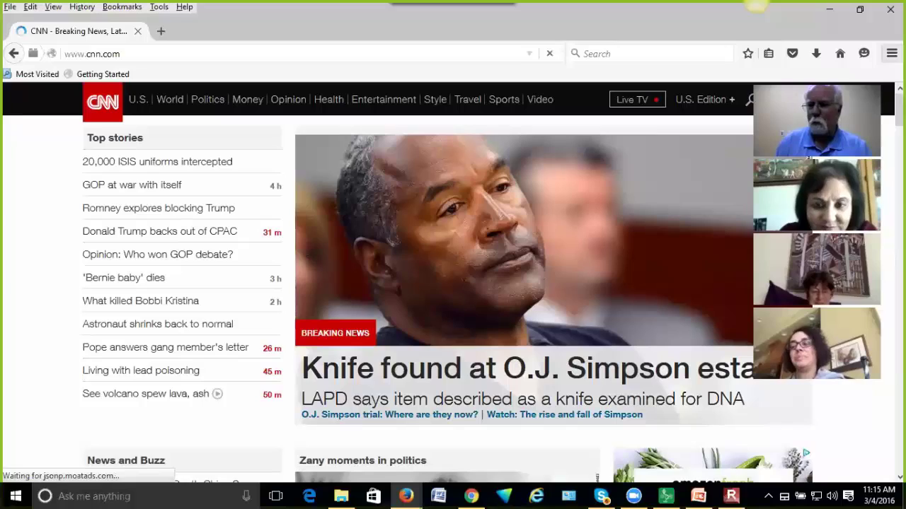
Scroll down and back up the CNN homepage, then minimize Firefox and launch IPEVO Presenter
{"action": "scroll", "coordinate": [453, 297], "scroll_direction": "down", "scroll_amount": 5}
{"action": "scroll", "coordinate": [452, 297], "scroll_direction": "down", "scroll_amount": 5}
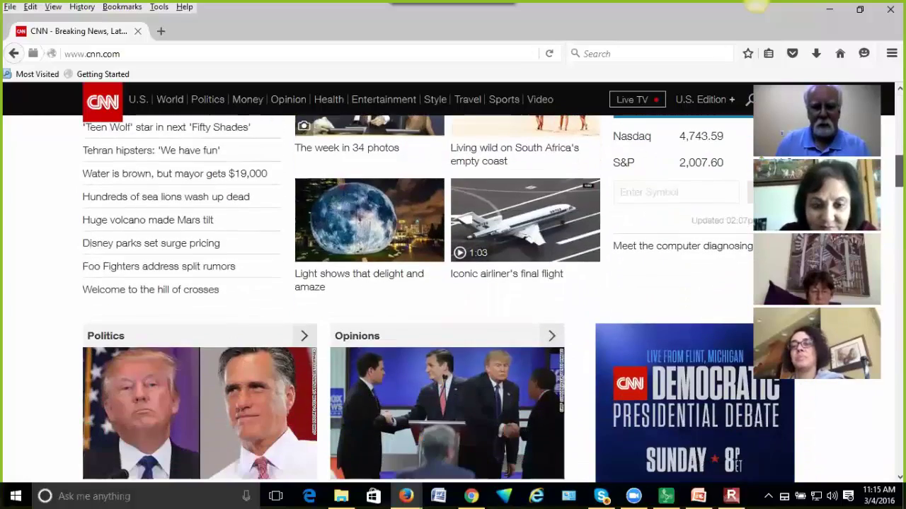
{"action": "scroll", "coordinate": [453, 297], "scroll_direction": "down", "scroll_amount": 1}
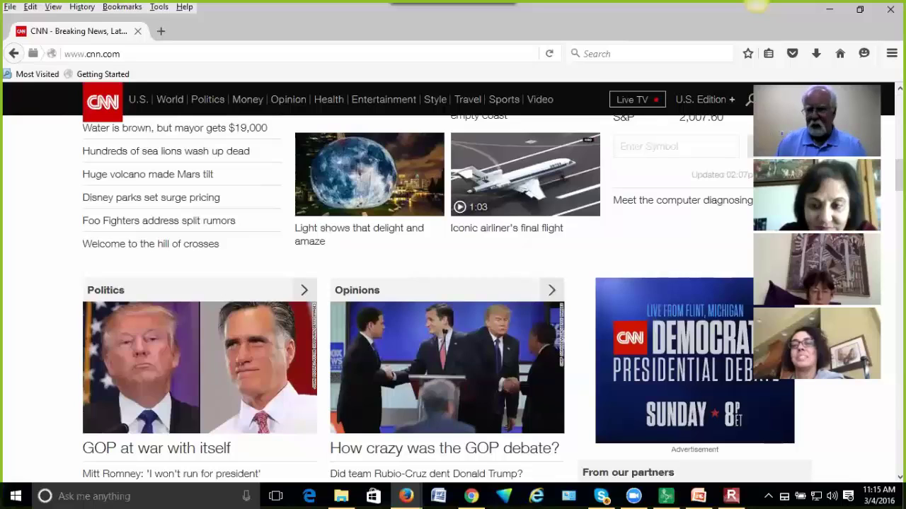
{"action": "scroll", "coordinate": [453, 297], "scroll_direction": "down", "scroll_amount": 3}
{"action": "scroll", "coordinate": [453, 297], "scroll_direction": "down", "scroll_amount": 5}
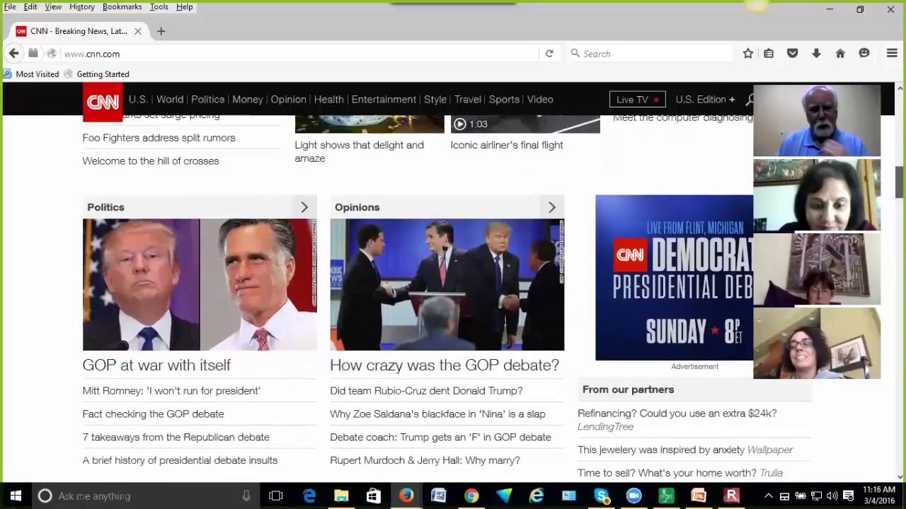
{"action": "scroll", "coordinate": [453, 297], "scroll_direction": "up", "scroll_amount": 3}
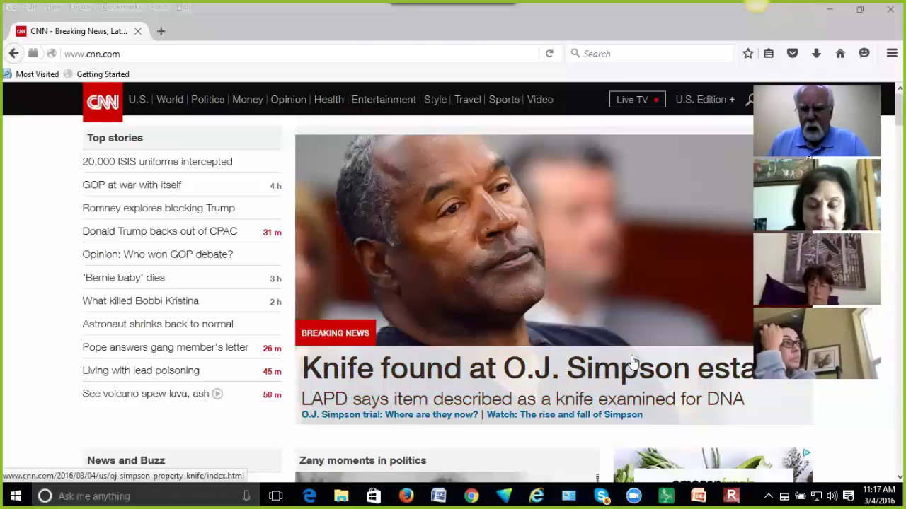
{"action": "left_click", "coordinate": [829, 9]}
{"action": "left_click", "coordinate": [665, 496]}
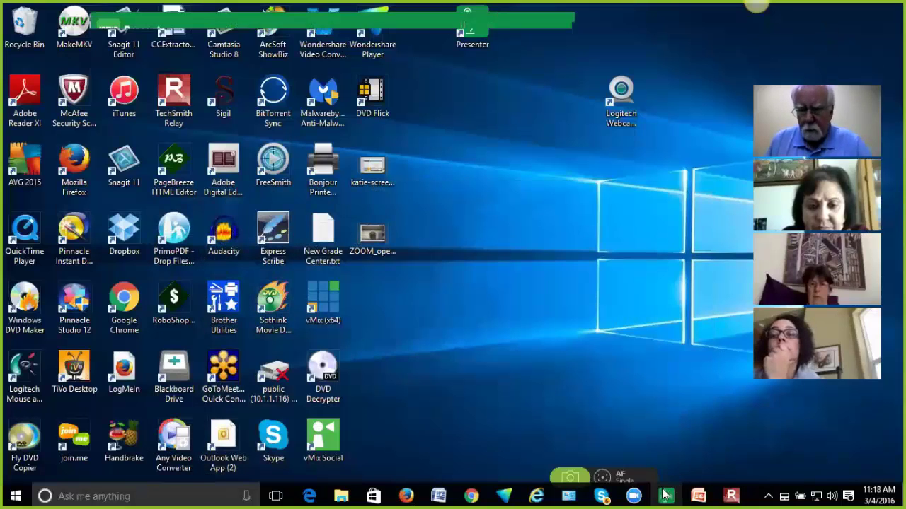
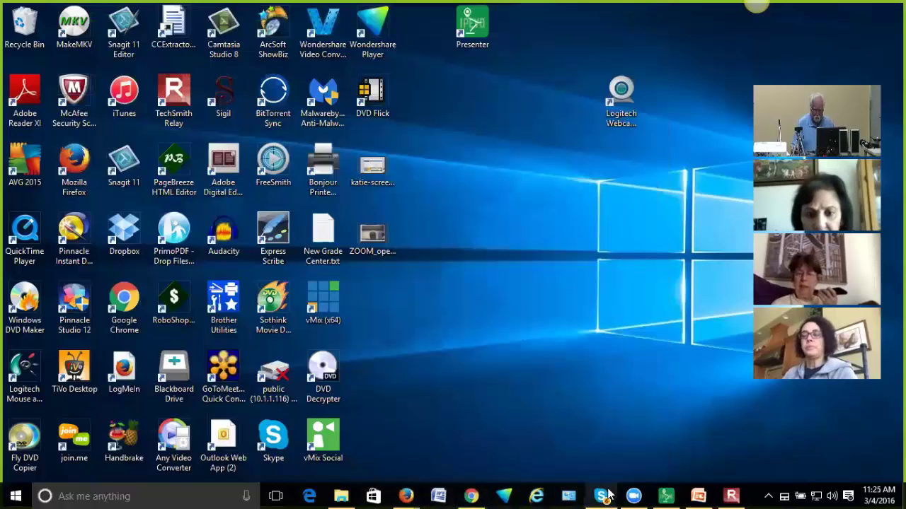
Restore the running Relay recording window from the taskbar, timer at 00:13:50
{"action": "left_click", "coordinate": [731, 495]}
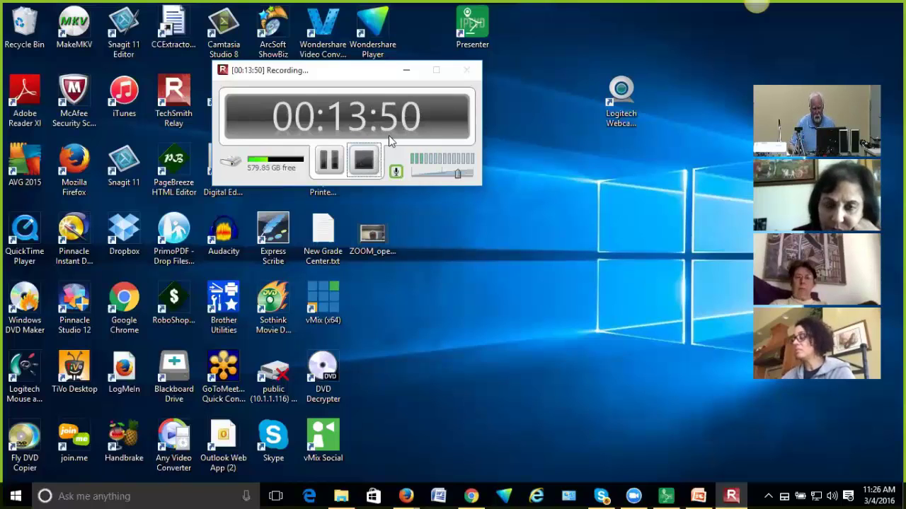
Stop the recording at 13:52, then play and pause it in the review window
{"action": "left_click", "coordinate": [363, 161]}
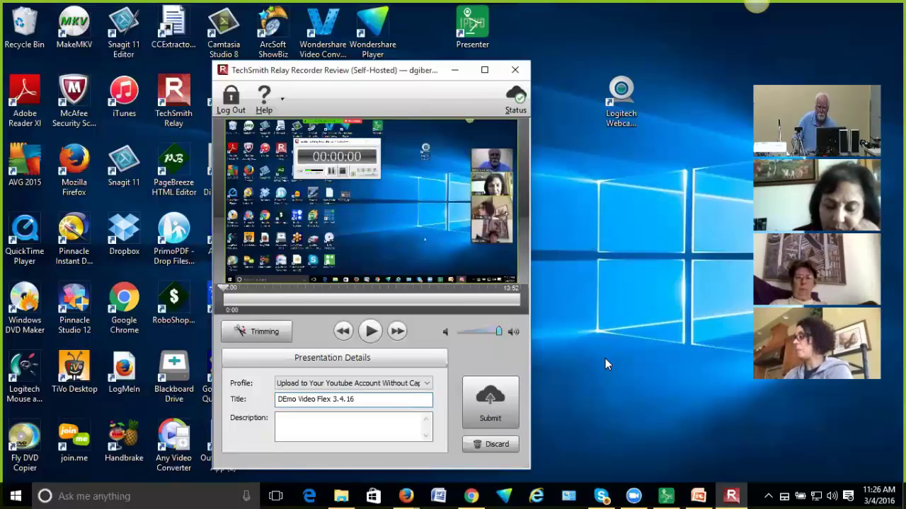
{"action": "left_click", "coordinate": [371, 334]}
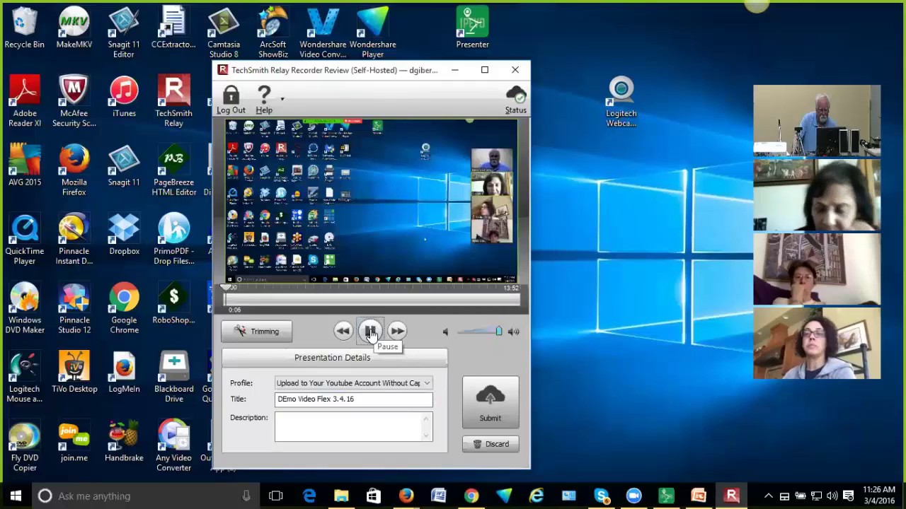
{"action": "left_click", "coordinate": [370, 332]}
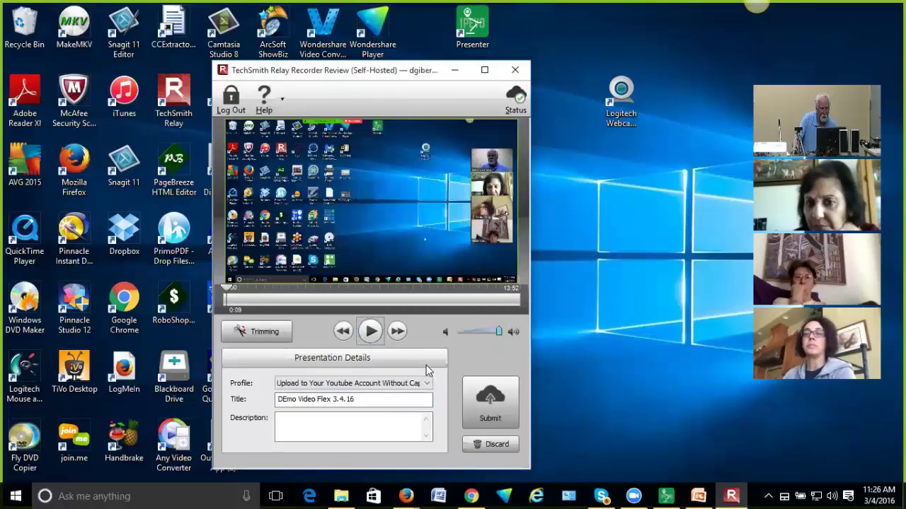
Preview the capture at about 1:10, 11:05 and 12:53, then return to 0:00
{"action": "left_click", "coordinate": [249, 289]}
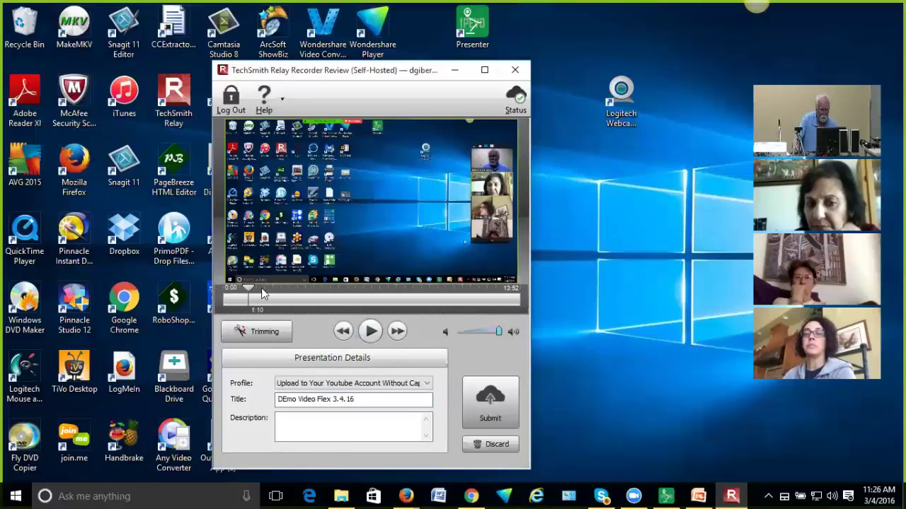
{"action": "left_click", "coordinate": [459, 298]}
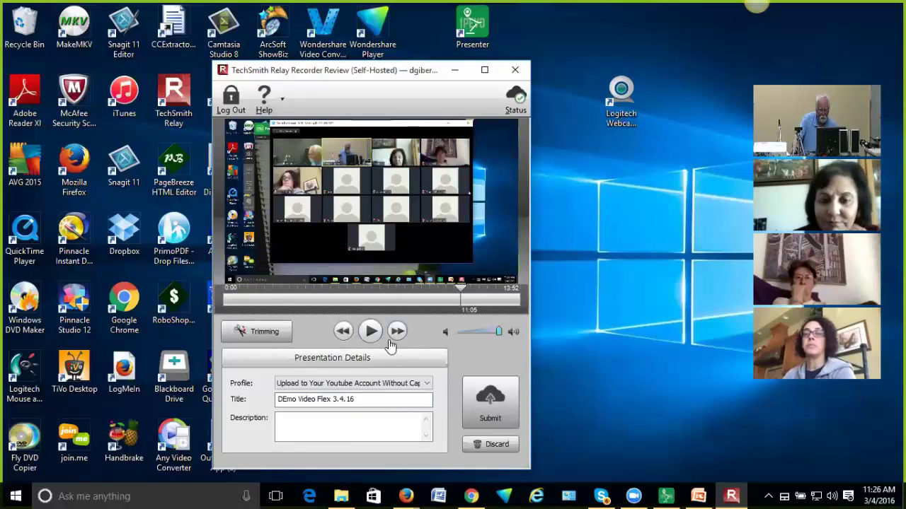
{"action": "left_click", "coordinate": [500, 288]}
{"action": "left_click", "coordinate": [501, 287]}
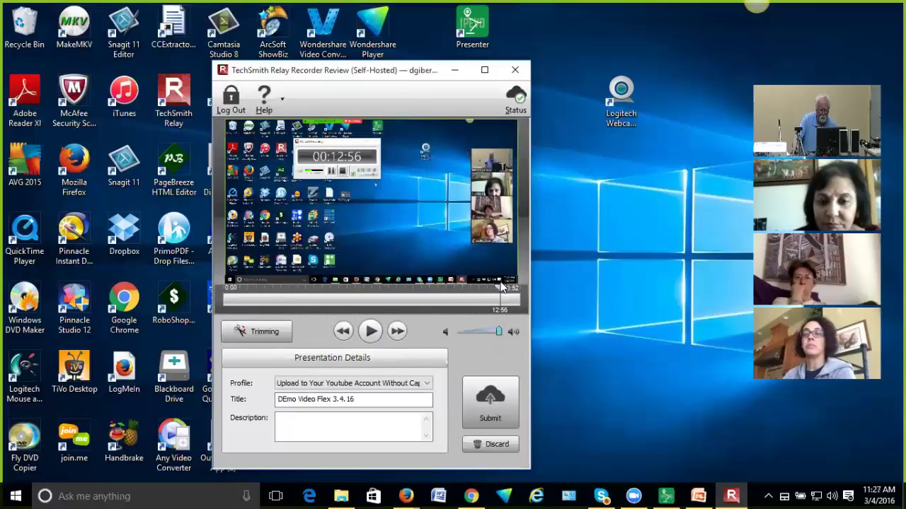
{"action": "left_click", "coordinate": [341, 290]}
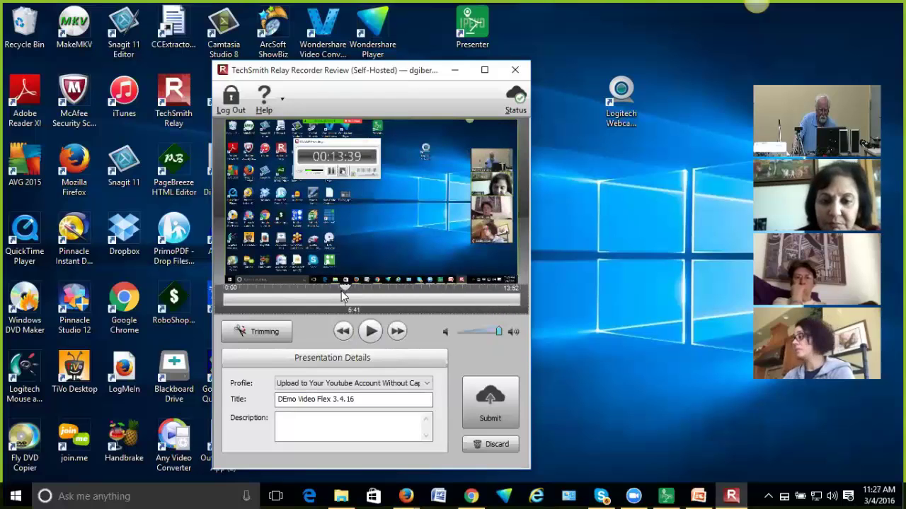
{"action": "left_click", "coordinate": [222, 294]}
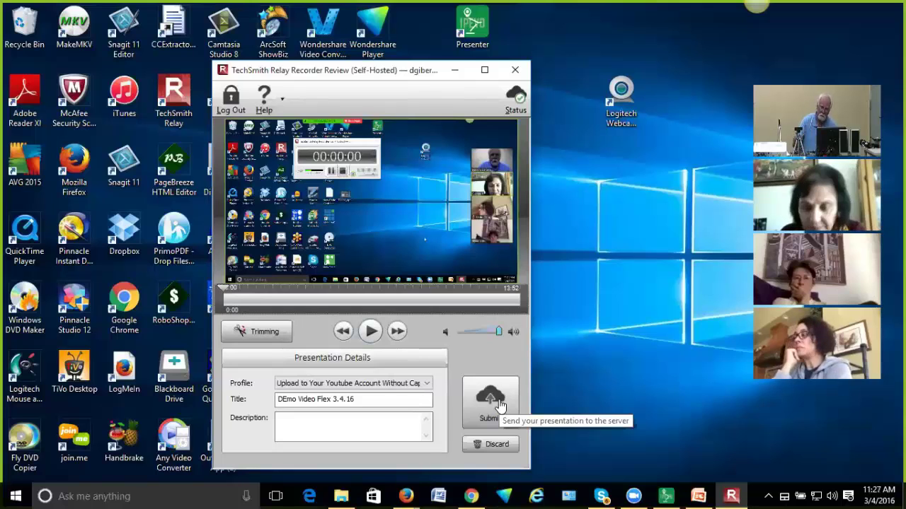
In the trimming tools, mark 0:18 as the start and 12:25 as the end
{"action": "left_click", "coordinate": [261, 332]}
{"action": "left_click_drag", "start_coordinate": [223, 288], "coordinate": [231, 287]}
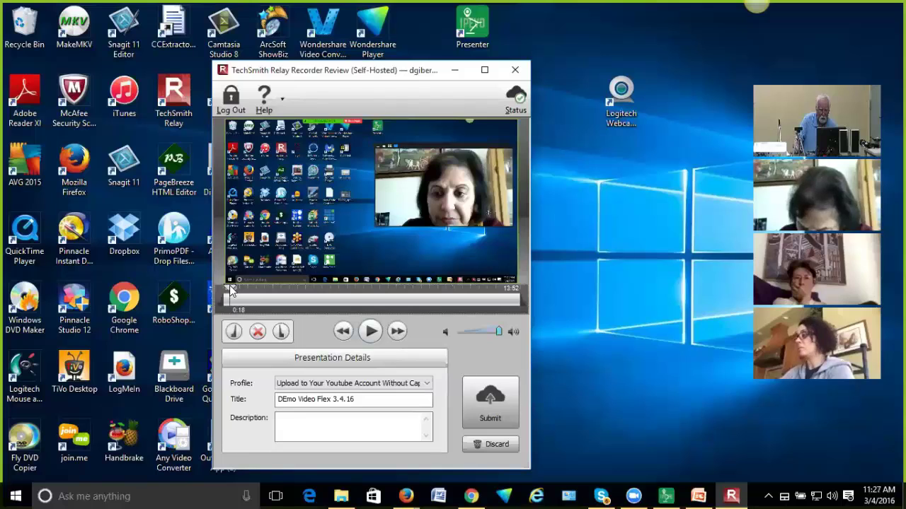
{"action": "left_click", "coordinate": [234, 331]}
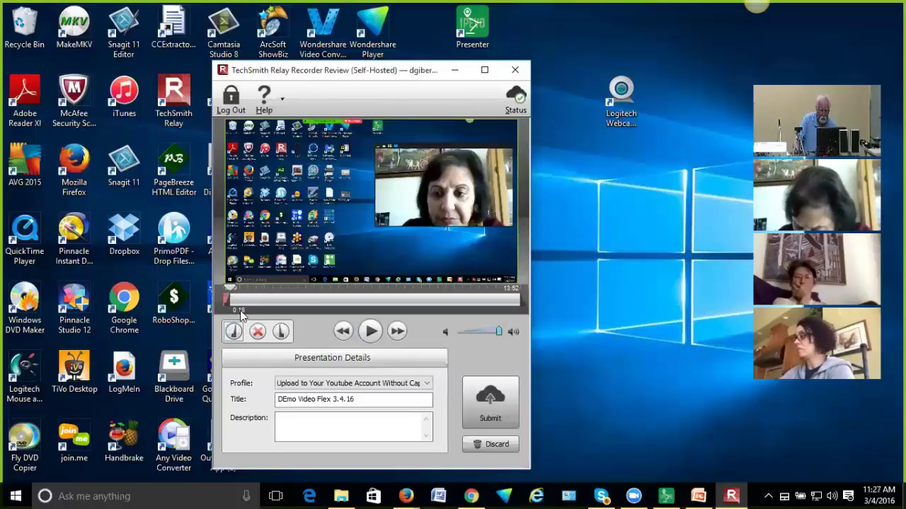
{"action": "left_click_drag", "start_coordinate": [230, 288], "coordinate": [489, 305]}
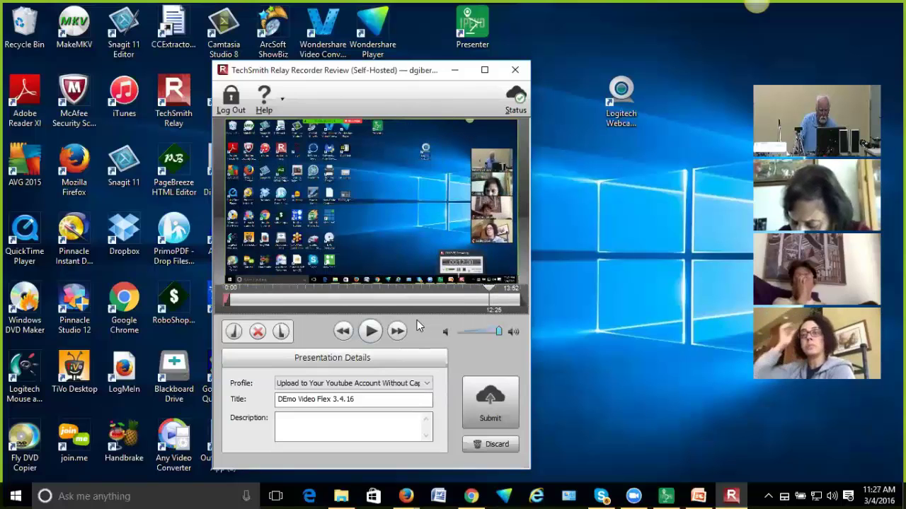
{"action": "left_click", "coordinate": [281, 332]}
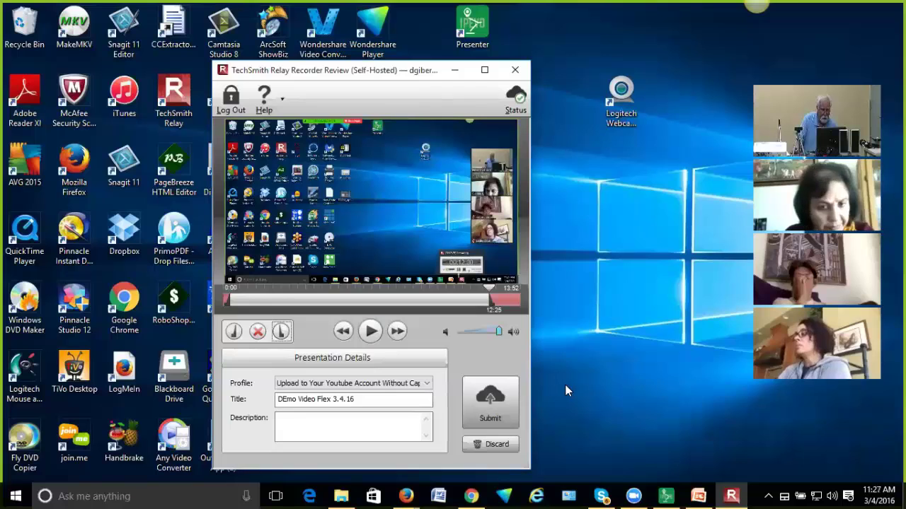
Submit the trimmed 'DEmo Video Flex 3.4.16' recording and confirm the success message
{"action": "left_click", "coordinate": [504, 401]}
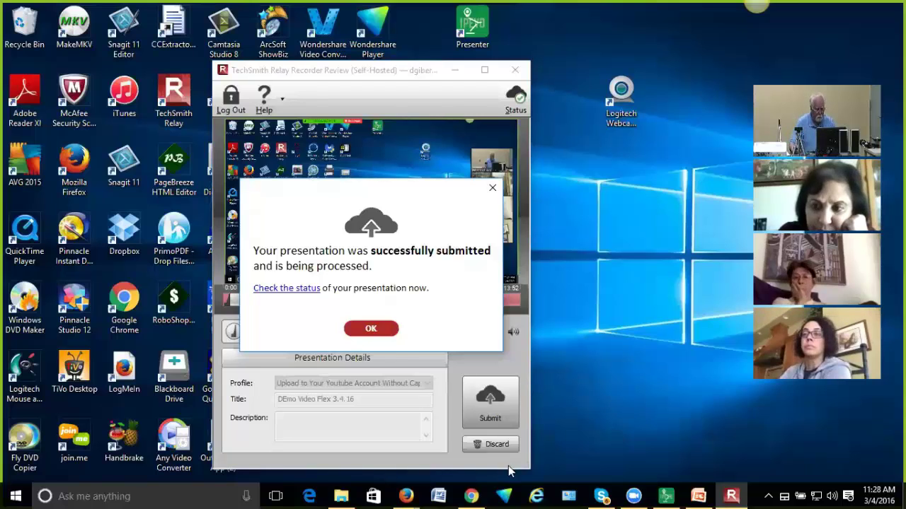
{"action": "left_click", "coordinate": [373, 334]}
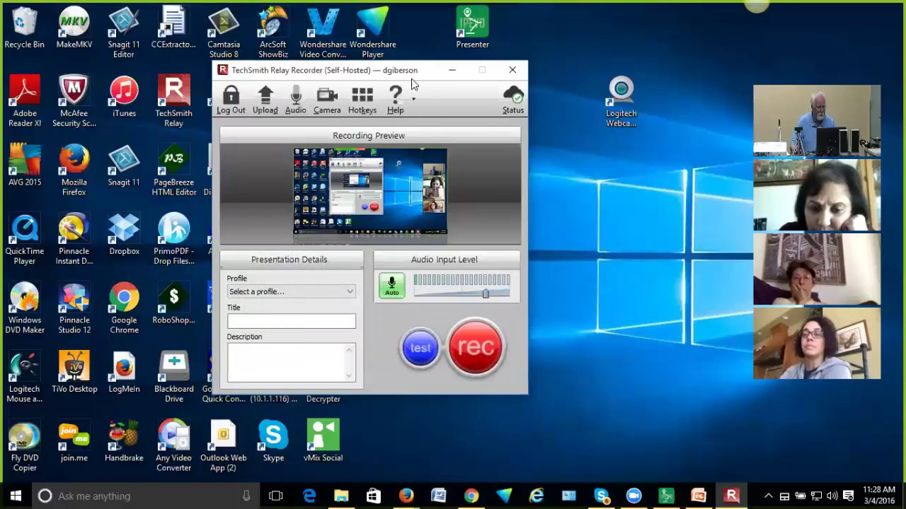
{"action": "left_click", "coordinate": [400, 12]}
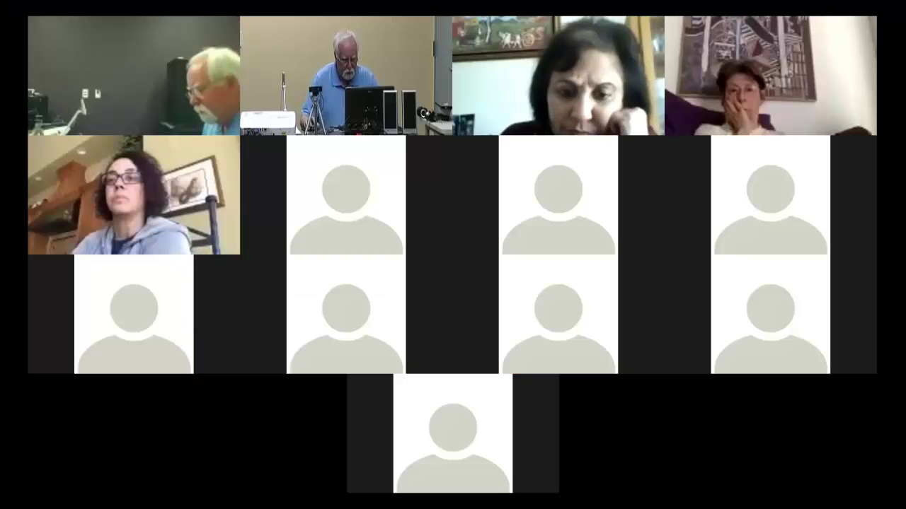